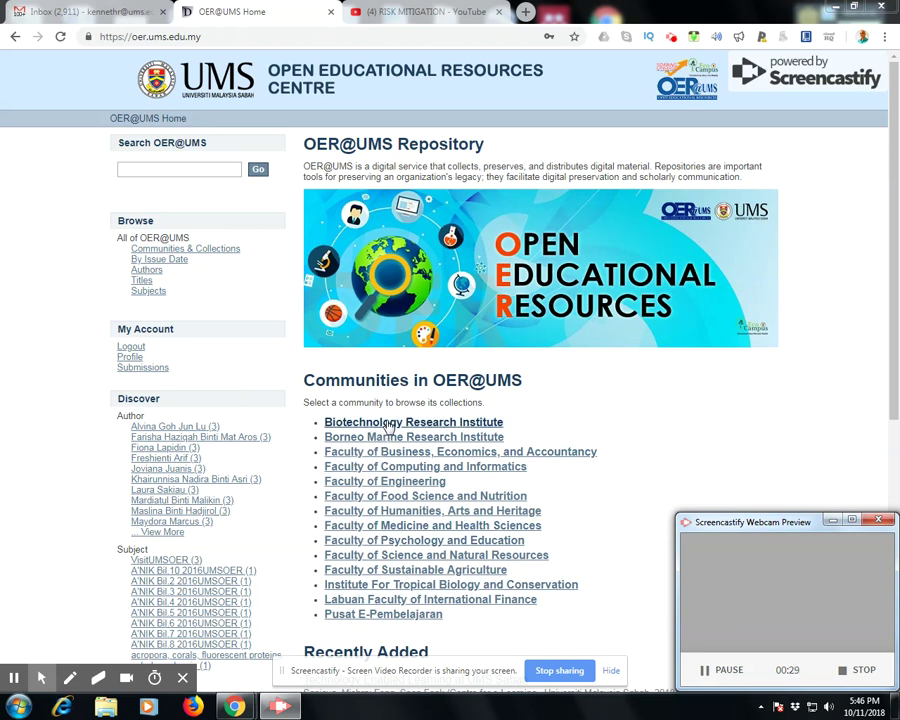
Open the Biotechnology Research Institute community from the home page's Communities list
{"action": "left_click", "coordinate": [451, 424]}
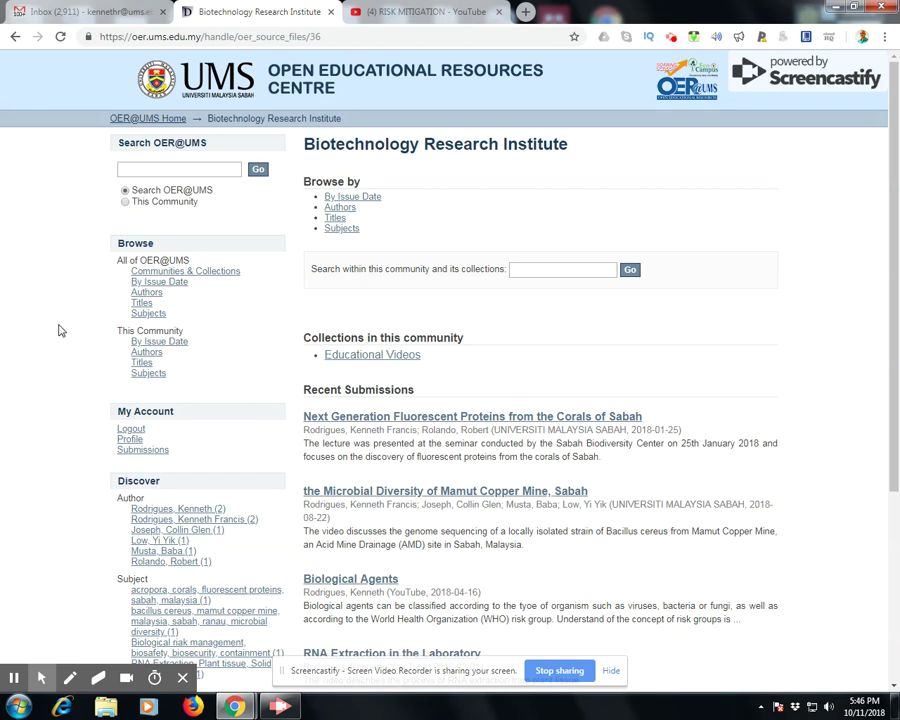
Scroll through the institute's recent video submissions, then go to My Account > Submissions
{"action": "scroll", "coordinate": [58, 330], "scroll_direction": "down", "scroll_amount": 2}
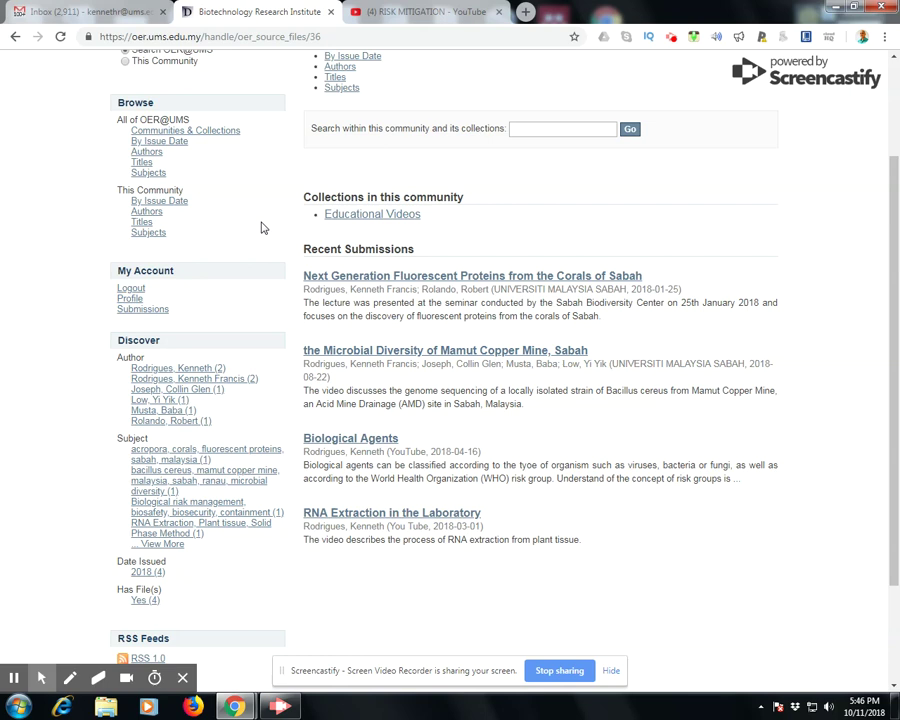
{"action": "scroll", "coordinate": [262, 228], "scroll_direction": "up", "scroll_amount": 1}
{"action": "scroll", "coordinate": [258, 230], "scroll_direction": "up", "scroll_amount": 1}
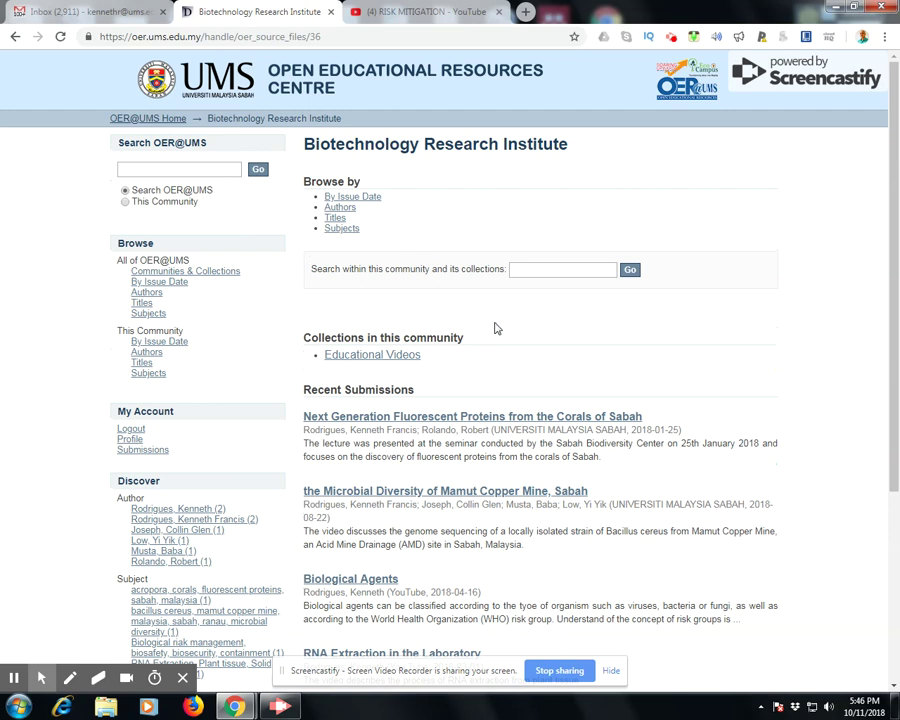
{"action": "scroll", "coordinate": [495, 322], "scroll_direction": "down", "scroll_amount": 3}
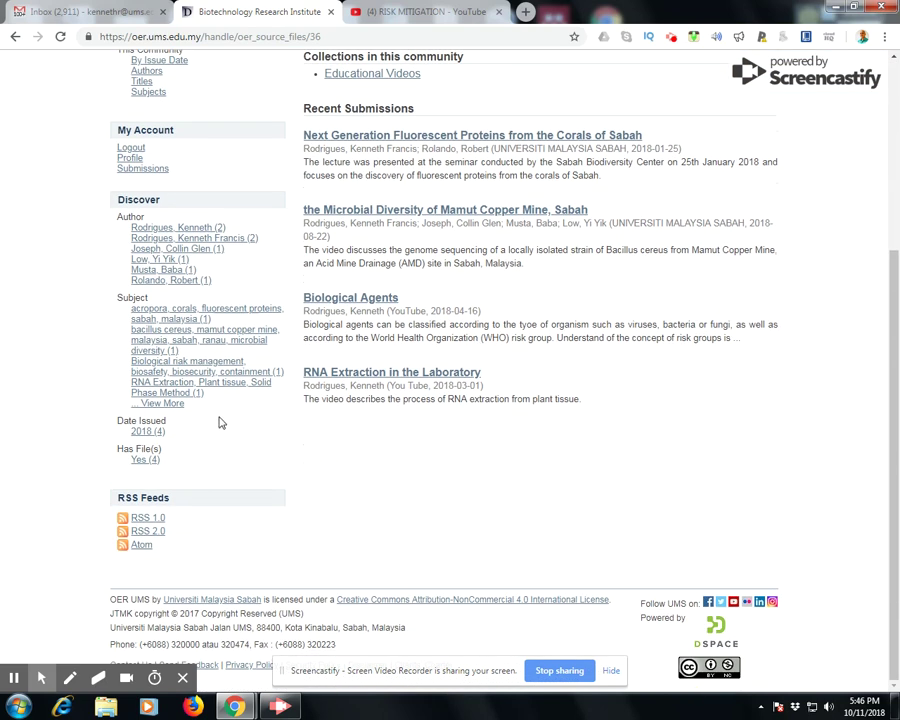
{"action": "scroll", "coordinate": [198, 457], "scroll_direction": "up", "scroll_amount": 1}
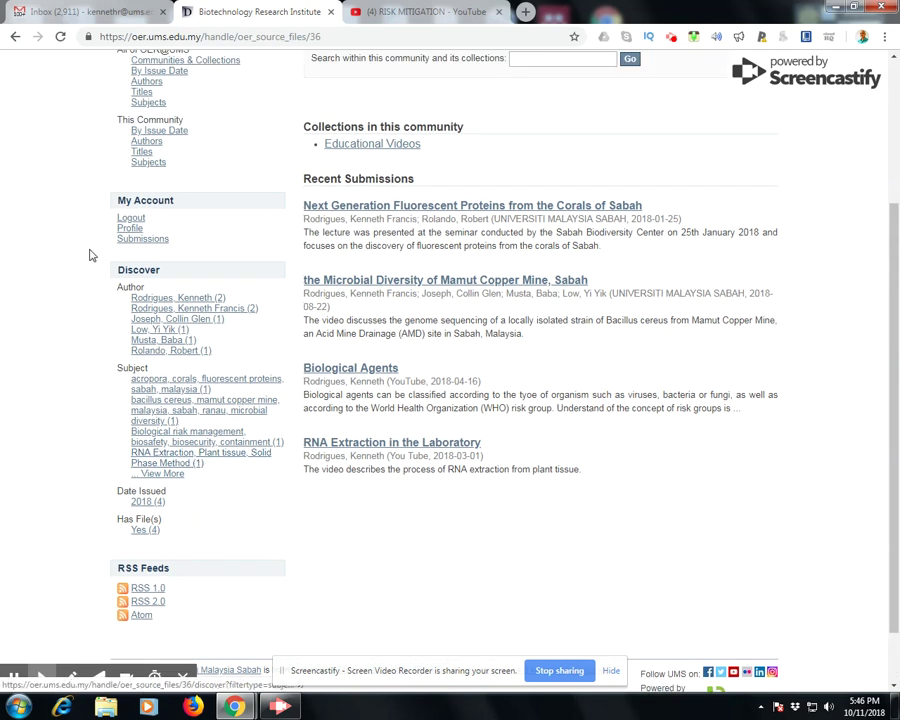
{"action": "left_click", "coordinate": [156, 242]}
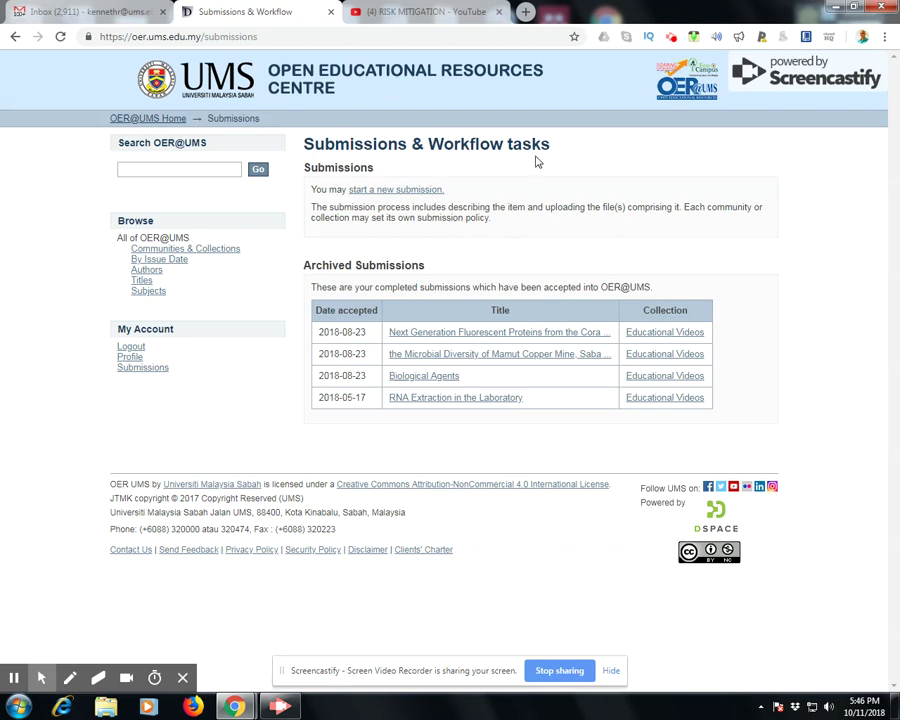
Begin a new submission in Biotechnology Research Institute > Educational Videos and continue to Describe Item
{"action": "left_click", "coordinate": [394, 191]}
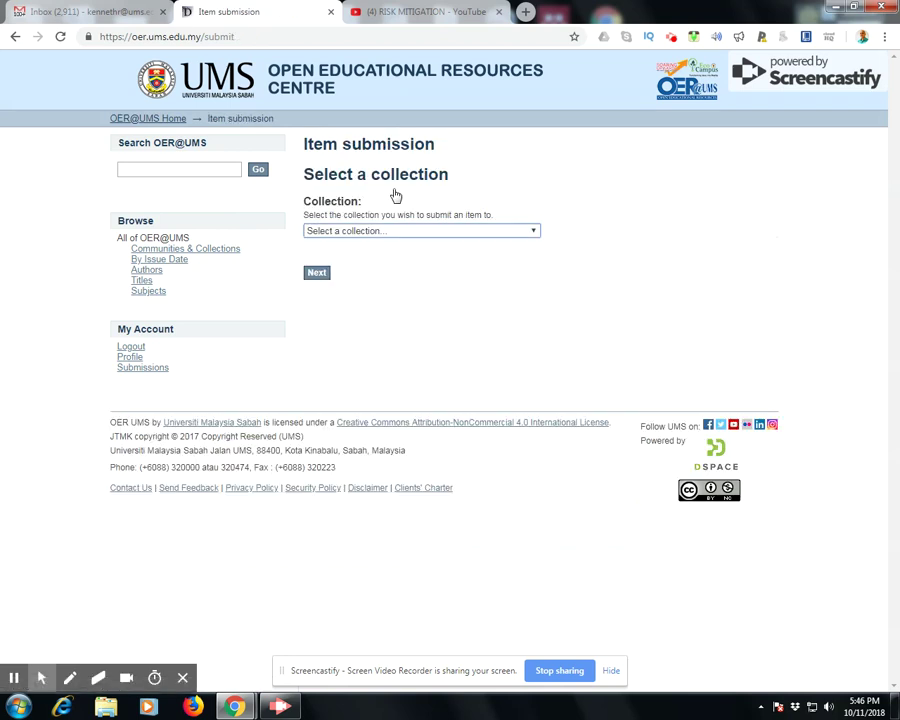
{"action": "left_click", "coordinate": [356, 231]}
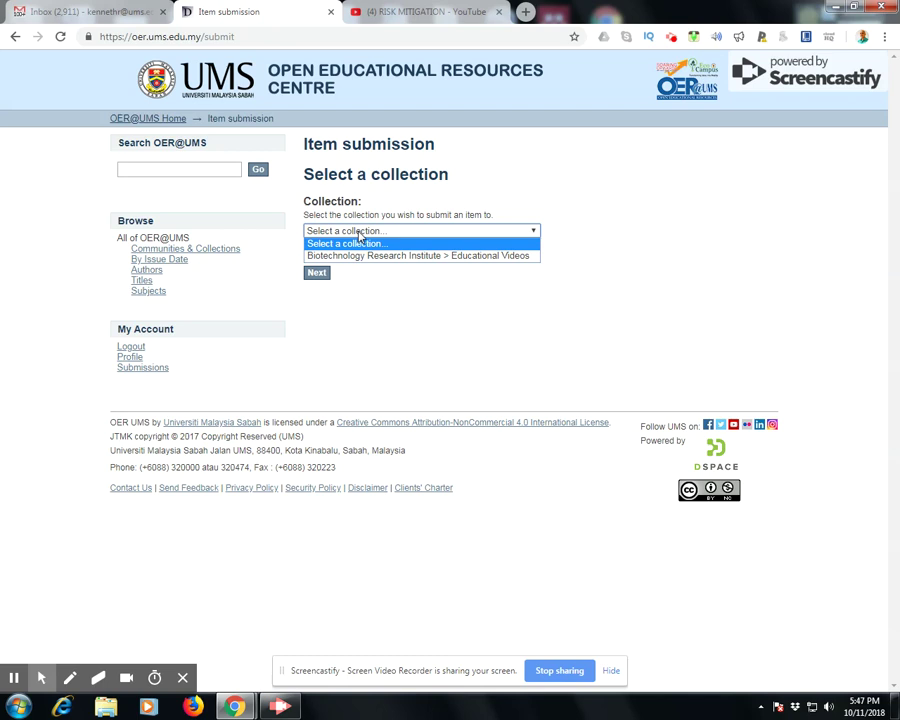
{"action": "left_click", "coordinate": [362, 257]}
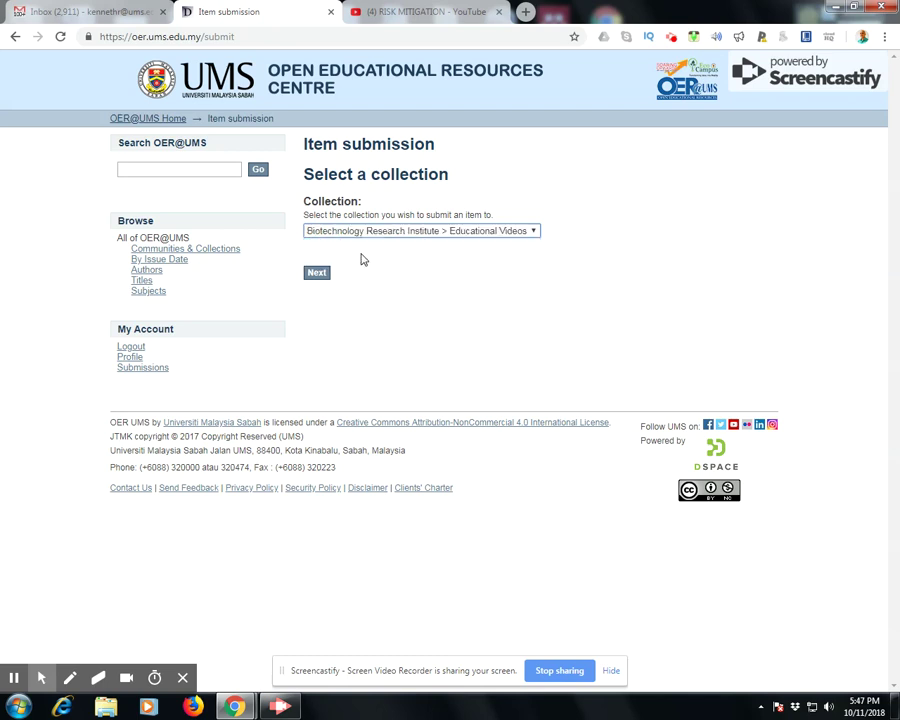
{"action": "left_click", "coordinate": [314, 276]}
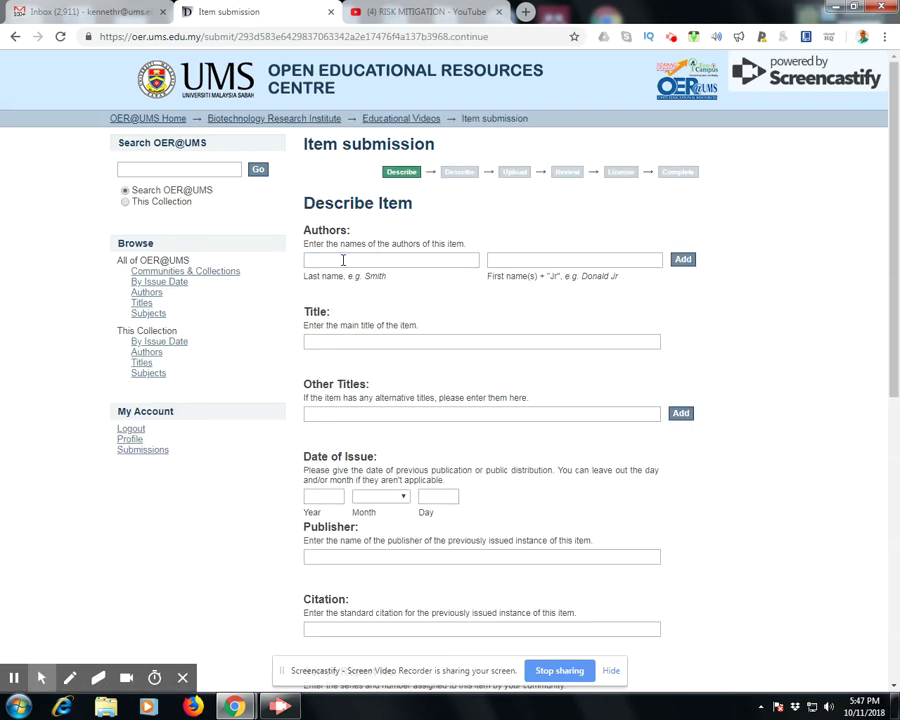
Enter the author's last name and first name in the Authors fields
{"action": "left_click", "coordinate": [343, 259]}
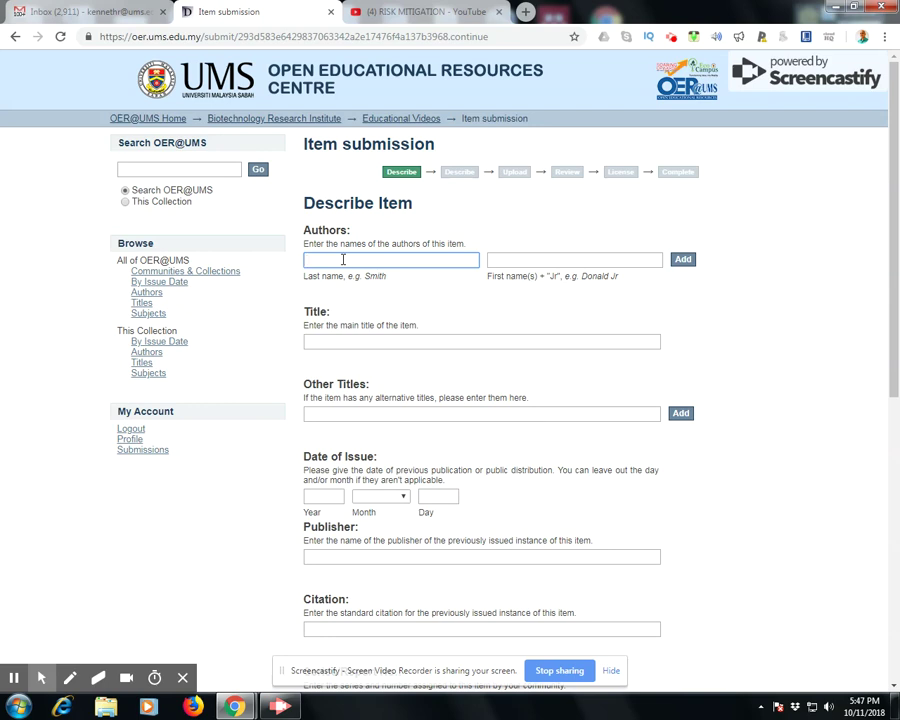
{"action": "key", "text": "Tab"}
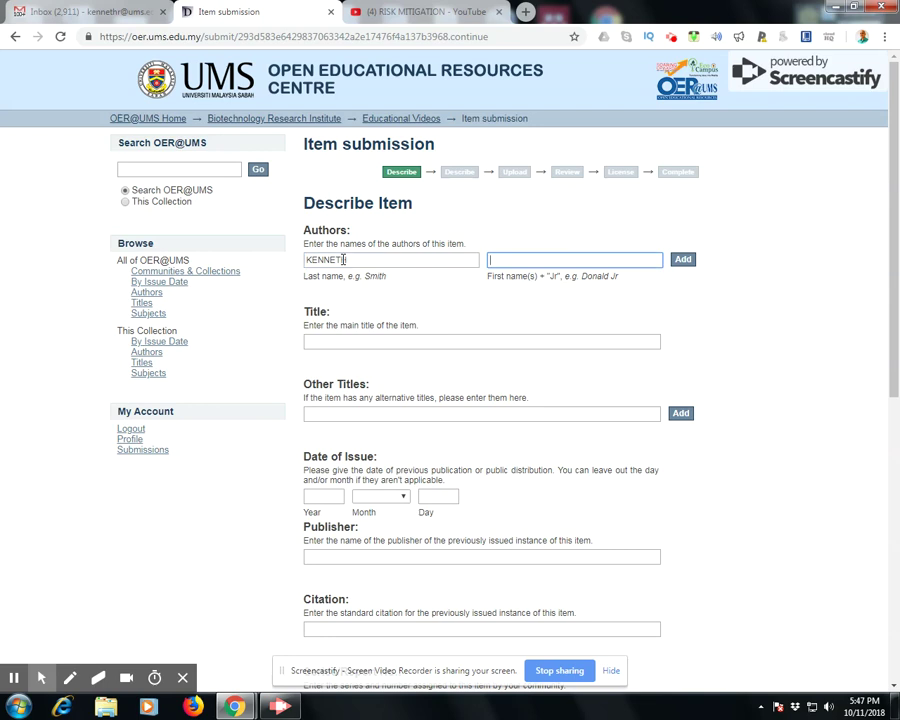
{"action": "left_click", "coordinate": [345, 259]}
{"action": "type", "text": "H"}
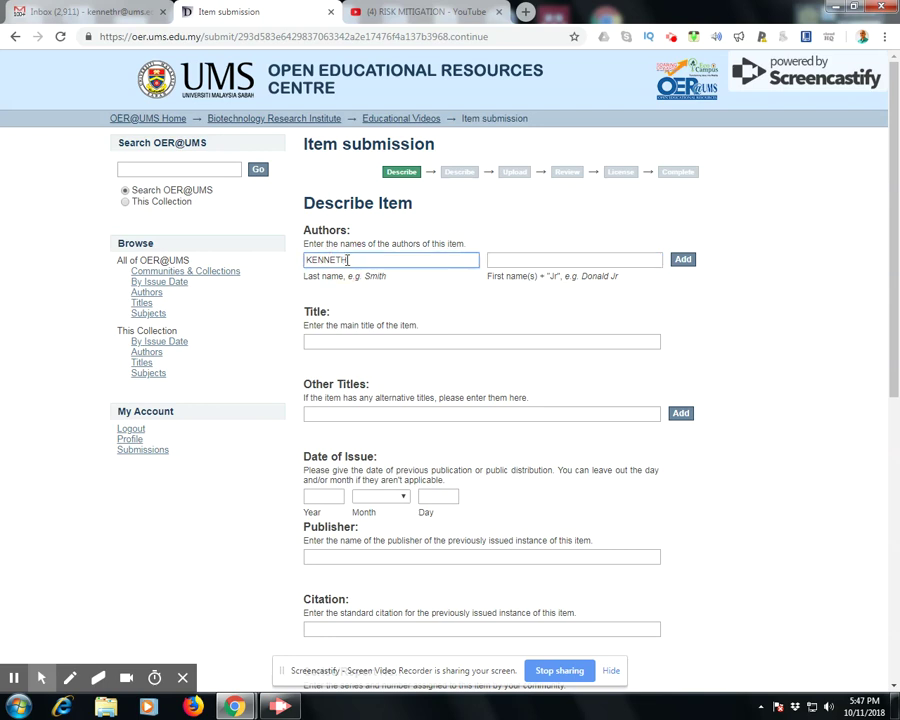
{"action": "left_click_drag", "start_coordinate": [346, 260], "coordinate": [282, 264]}
{"action": "left_click", "coordinate": [540, 259]}
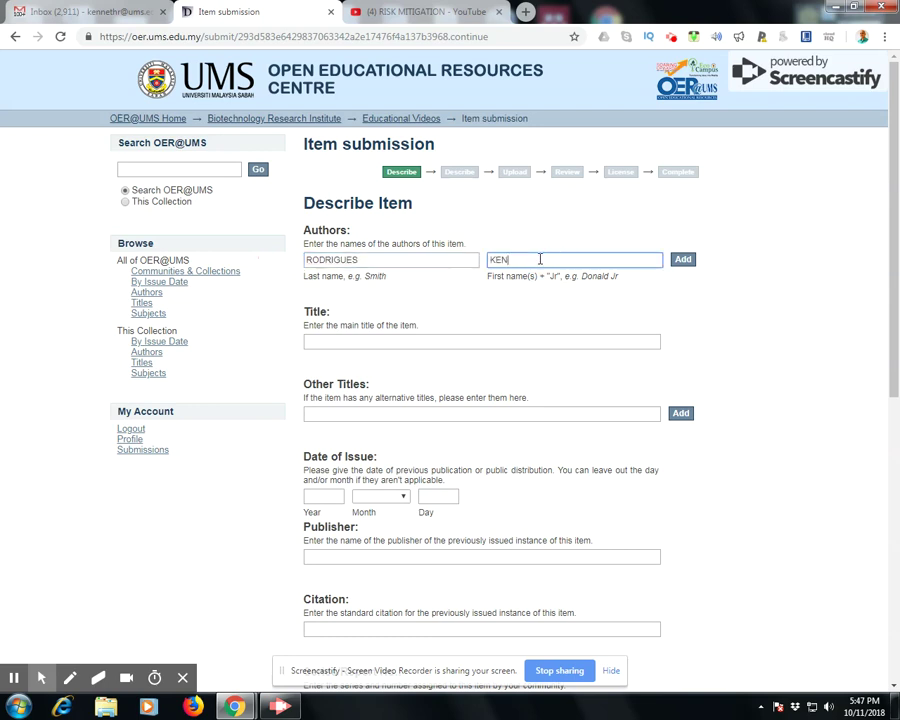
Enter the title 'UMS BIOSAFETY SERIES', recapitalising the lowercase 'ums'
{"action": "left_click", "coordinate": [336, 340]}
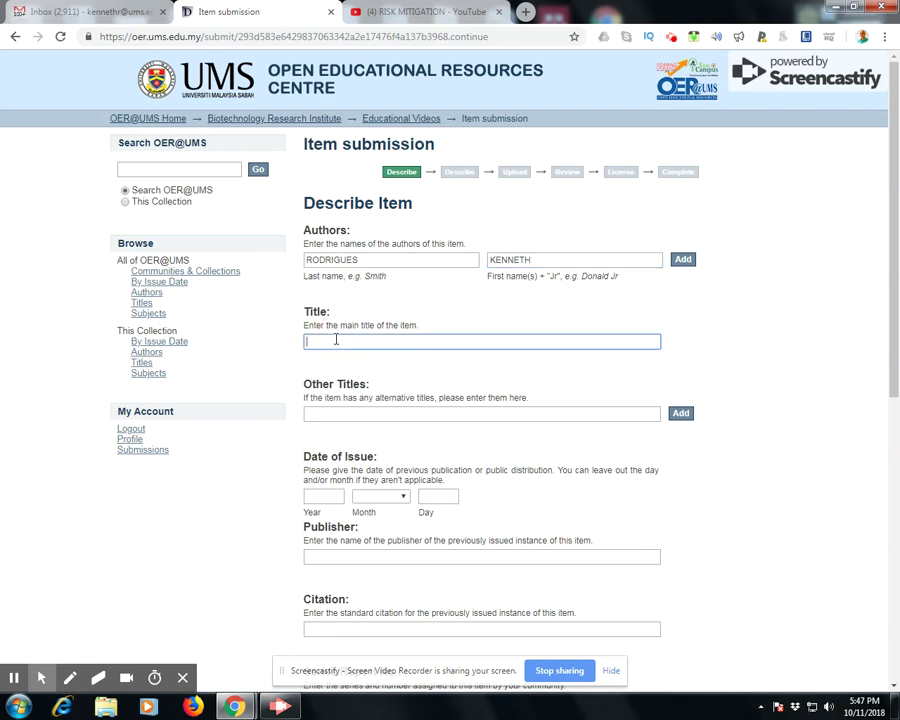
{"action": "type", "text": "ums BIOSAFETY SERIES"}
{"action": "left_click_drag", "start_coordinate": [323, 341], "coordinate": [304, 344]}
{"action": "type", "text": "UMS"}
{"action": "left_click", "coordinate": [321, 413]}
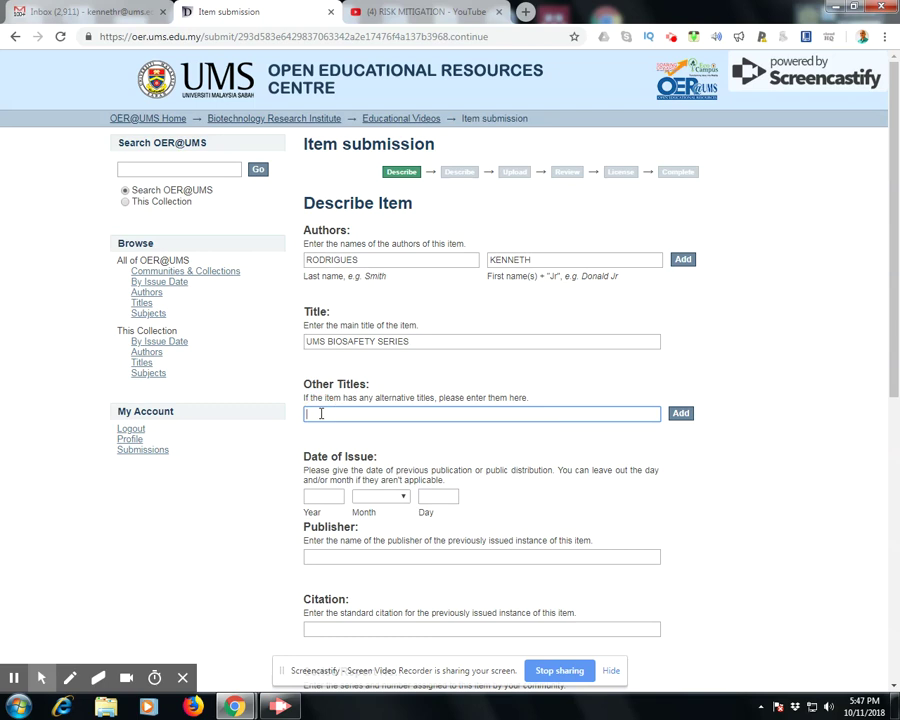
Set the date of issue to 11 October 2018
{"action": "left_click", "coordinate": [322, 497]}
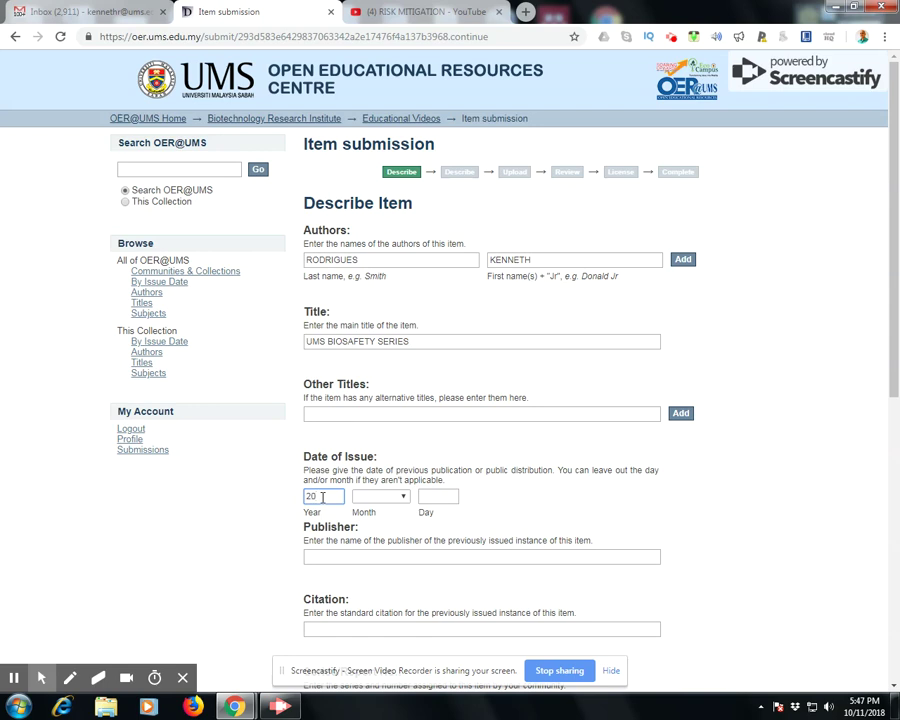
{"action": "type", "text": "2018"}
{"action": "left_click", "coordinate": [392, 499]}
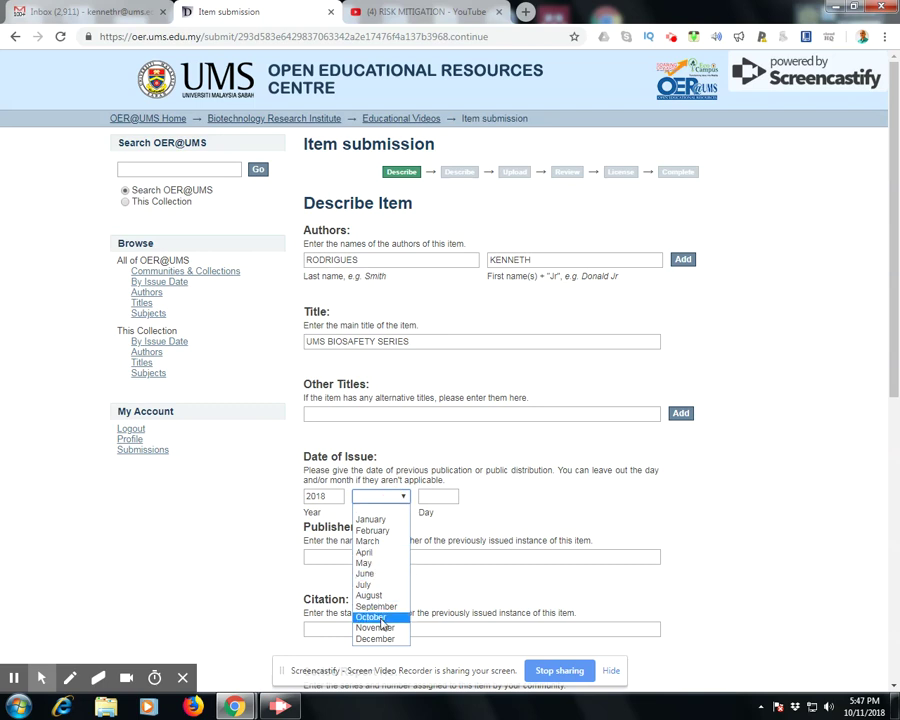
{"action": "left_click", "coordinate": [378, 617]}
{"action": "left_click", "coordinate": [432, 496]}
{"action": "type", "text": "11"}
Enter YouTube as the item's publisher
{"action": "scroll", "coordinate": [432, 516], "scroll_direction": "down", "scroll_amount": 1}
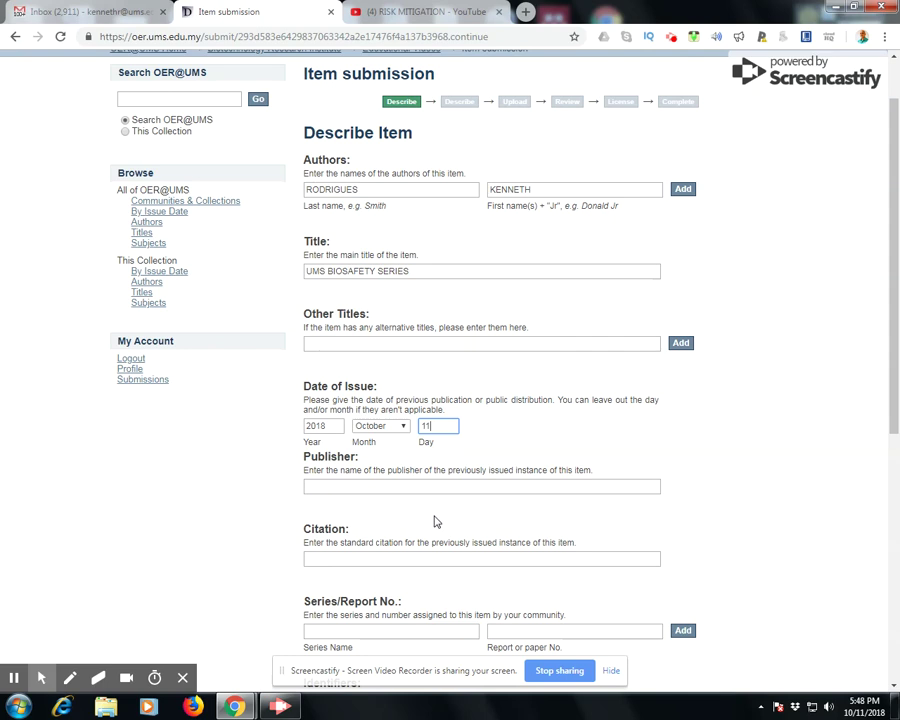
{"action": "left_click", "coordinate": [358, 486]}
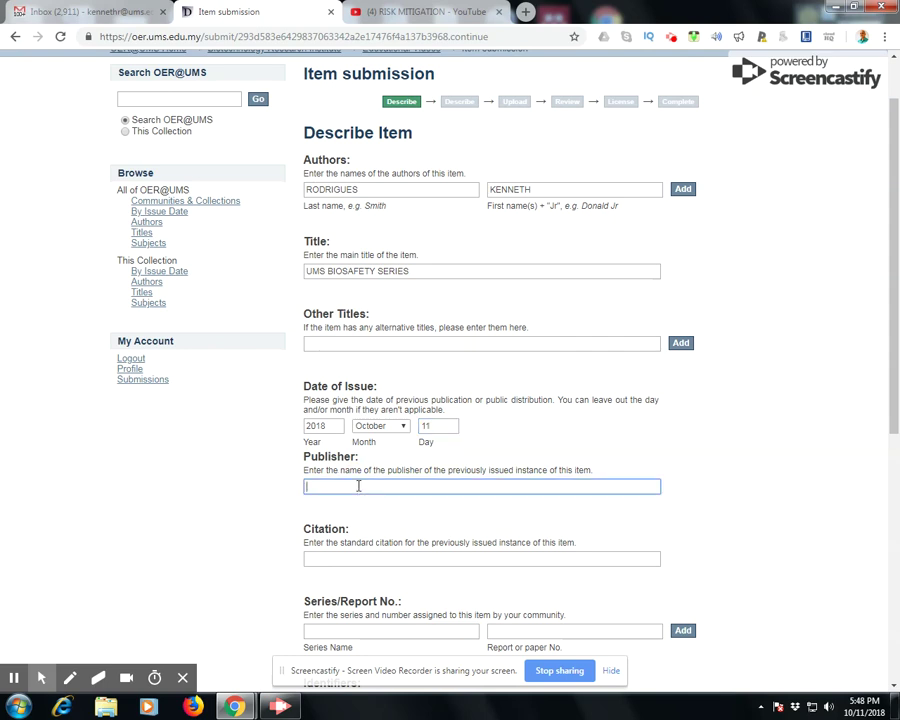
{"action": "type", "text": "yOUtuBE"}
{"action": "type", "text": "YouTube"}
Set the item type to Video in the Type list
{"action": "scroll", "coordinate": [454, 518], "scroll_direction": "down", "scroll_amount": 1}
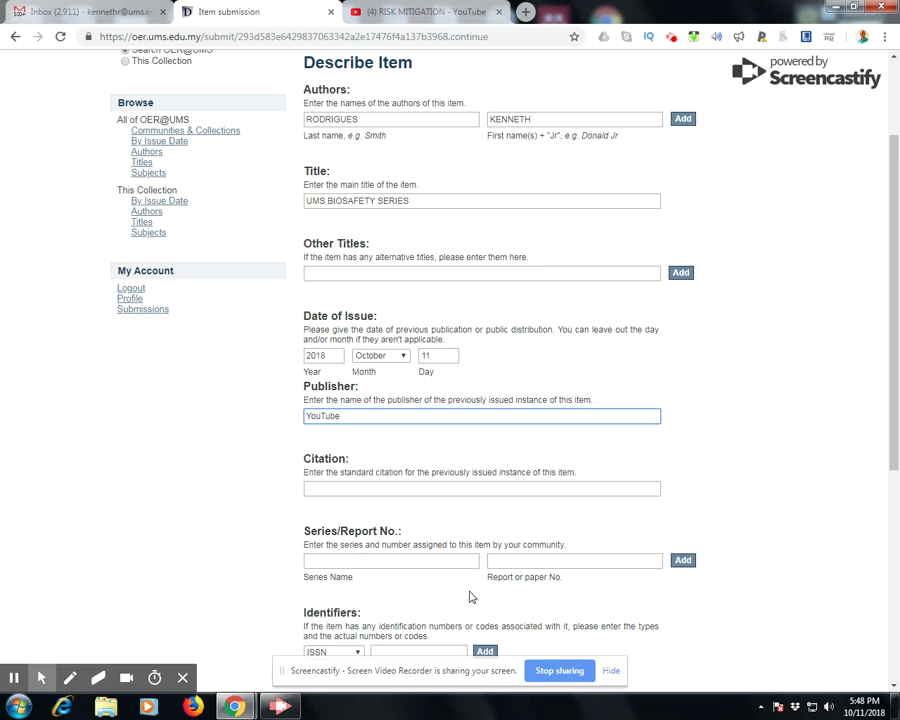
{"action": "scroll", "coordinate": [470, 600], "scroll_direction": "down", "scroll_amount": 1}
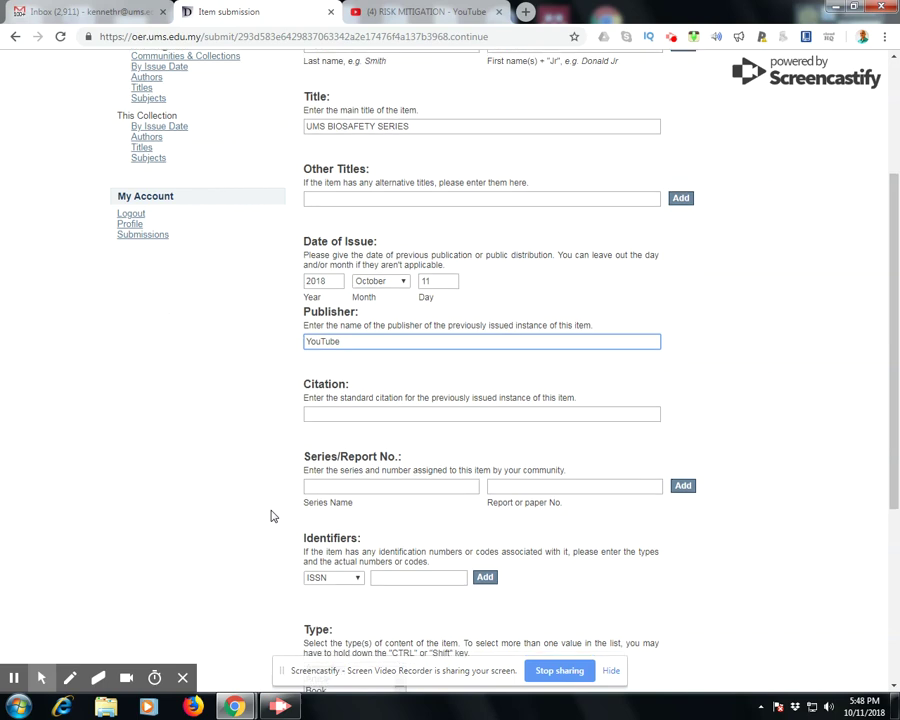
{"action": "scroll", "coordinate": [273, 514], "scroll_direction": "down", "scroll_amount": 1}
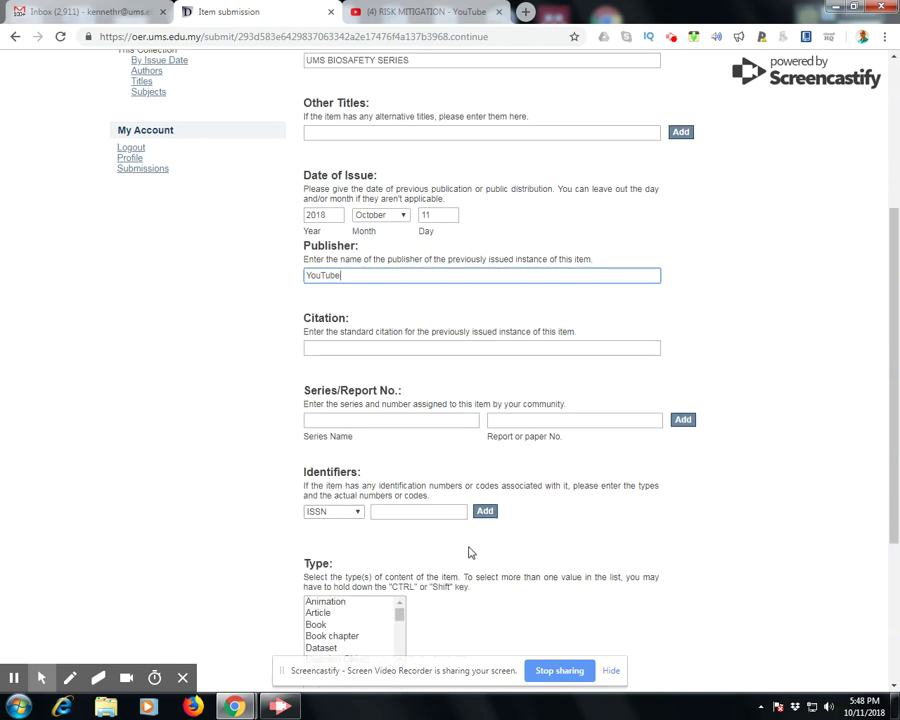
{"action": "scroll", "coordinate": [470, 552], "scroll_direction": "down", "scroll_amount": 1}
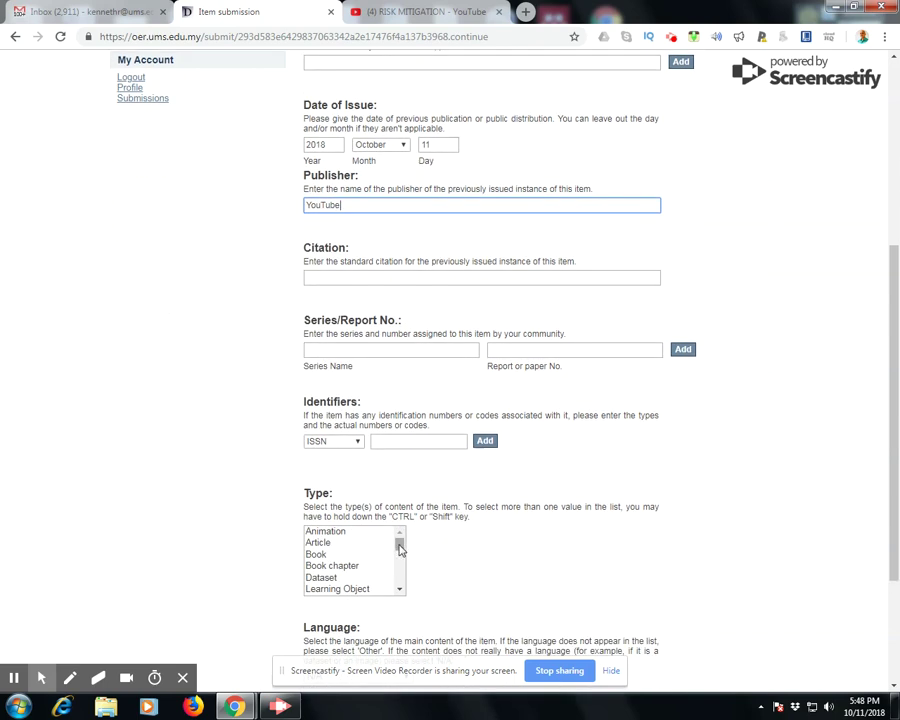
{"action": "left_click_drag", "start_coordinate": [399, 549], "coordinate": [400, 578]}
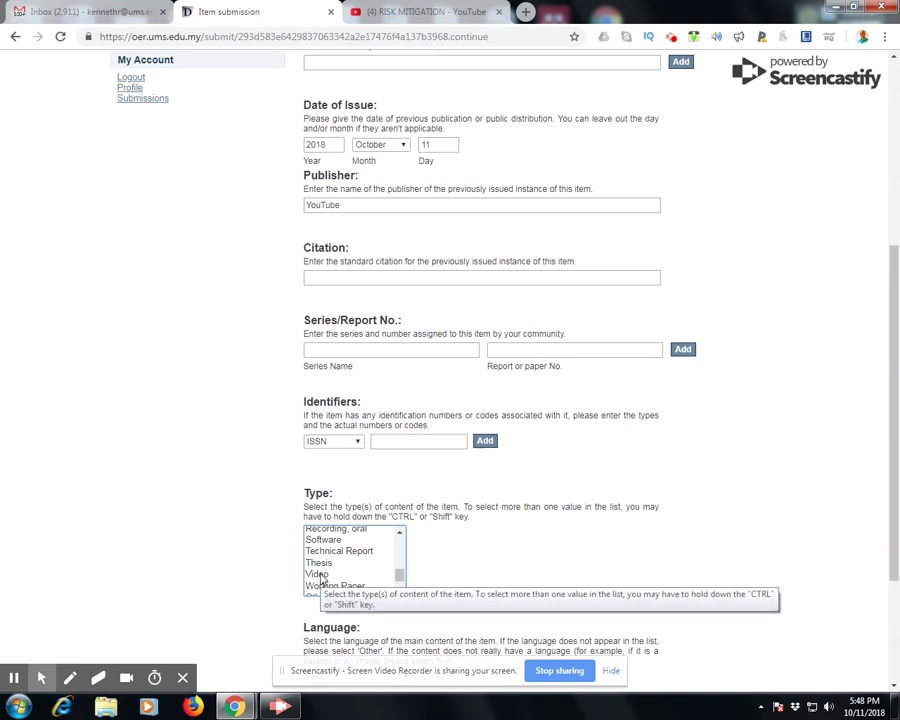
{"action": "left_click", "coordinate": [320, 575]}
Choose English as the content language and continue to the next Describe page
{"action": "scroll", "coordinate": [500, 556], "scroll_direction": "down", "scroll_amount": 3}
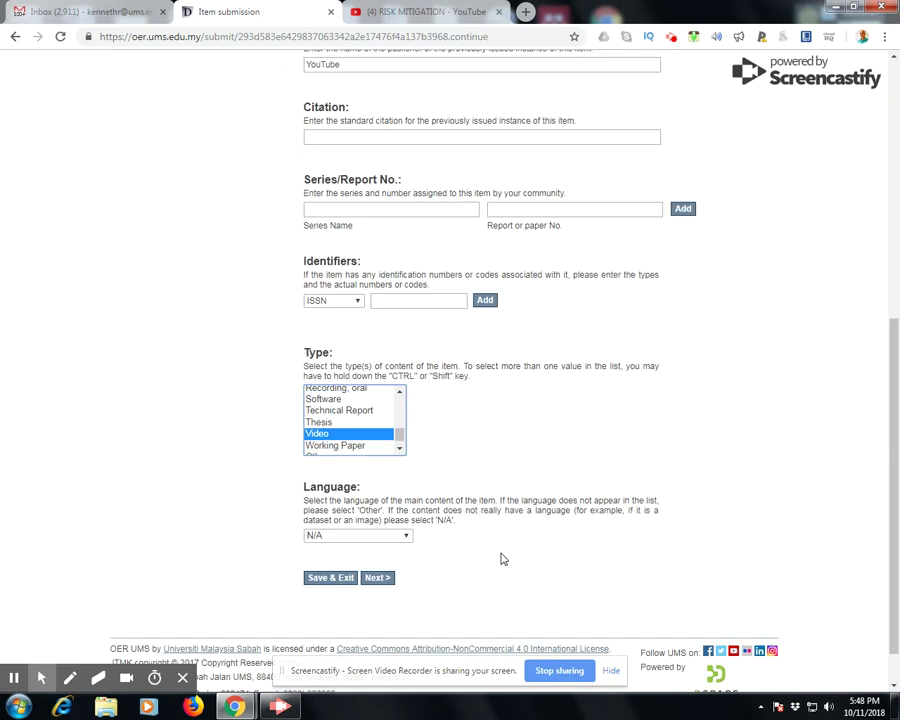
{"action": "left_click", "coordinate": [348, 537]}
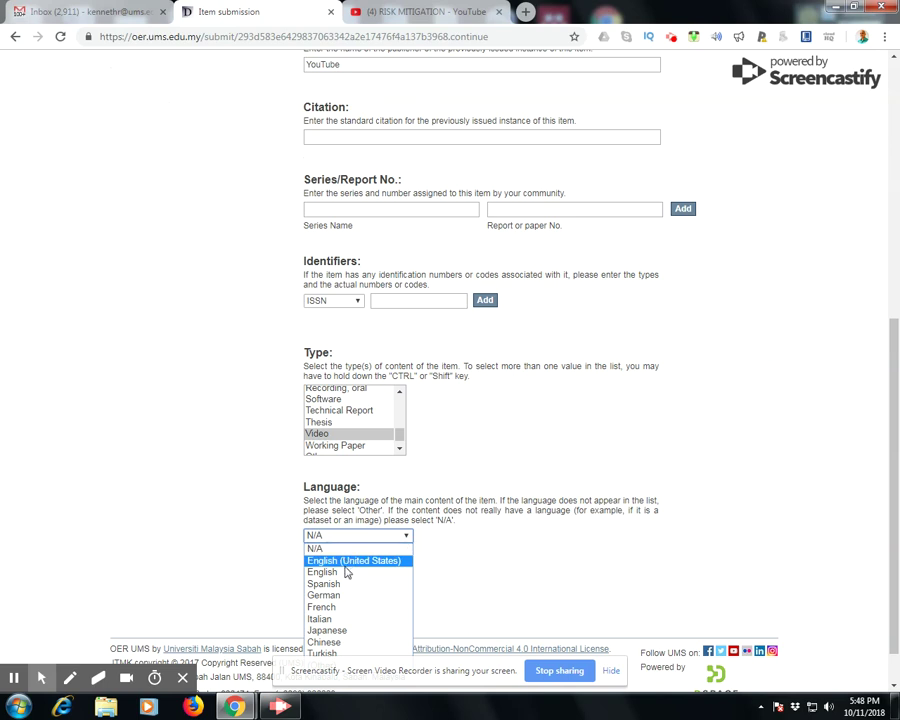
{"action": "left_click", "coordinate": [347, 572]}
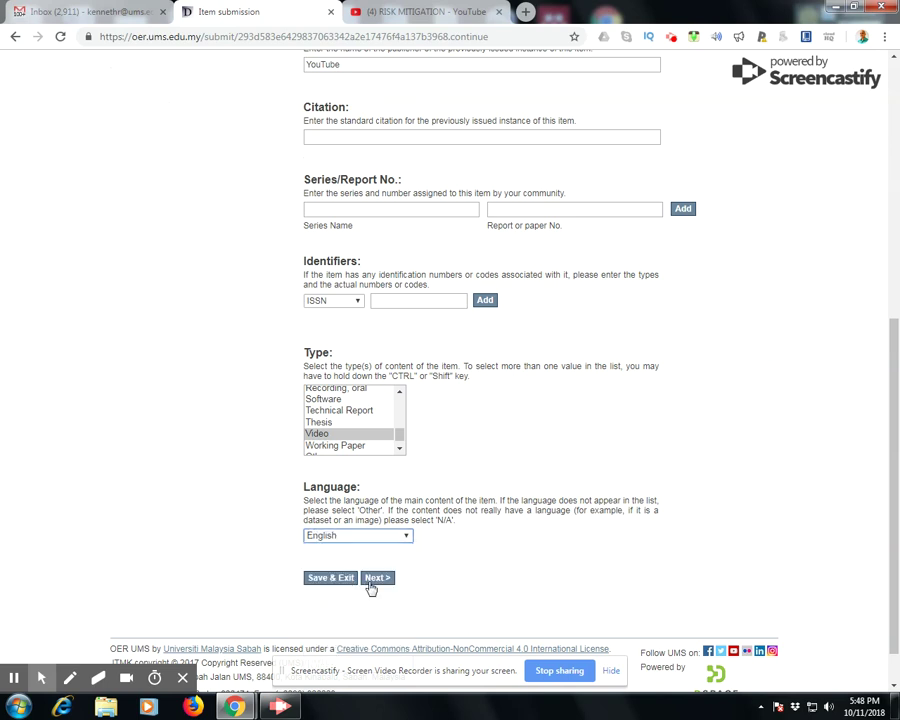
{"action": "left_click", "coordinate": [377, 580]}
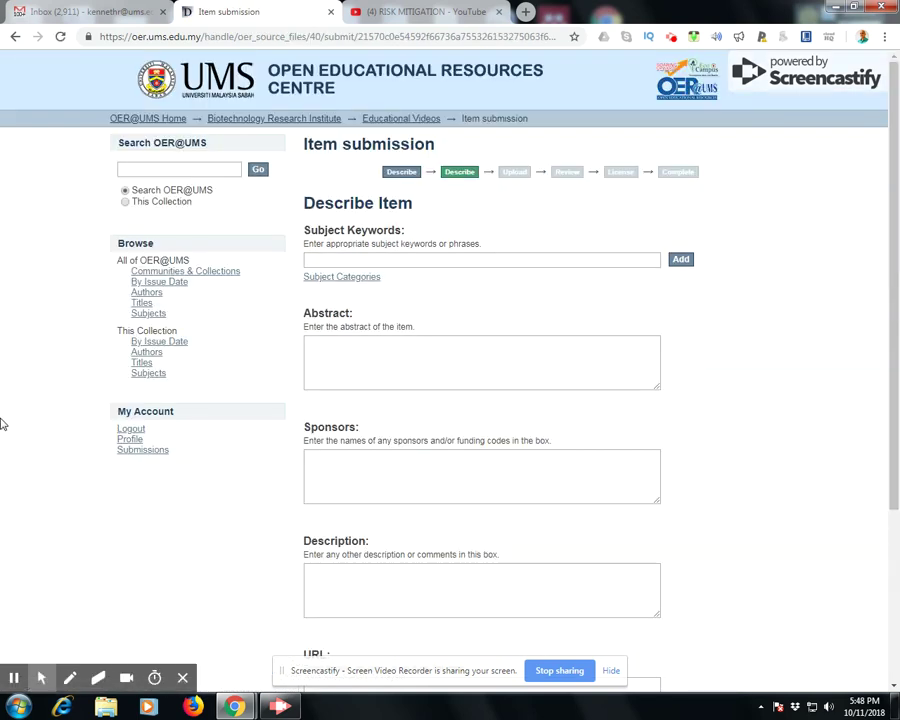
Enter keywords 'biosafety, biorisk management' and an abstract about risk mitigation
{"action": "left_click", "coordinate": [339, 262]}
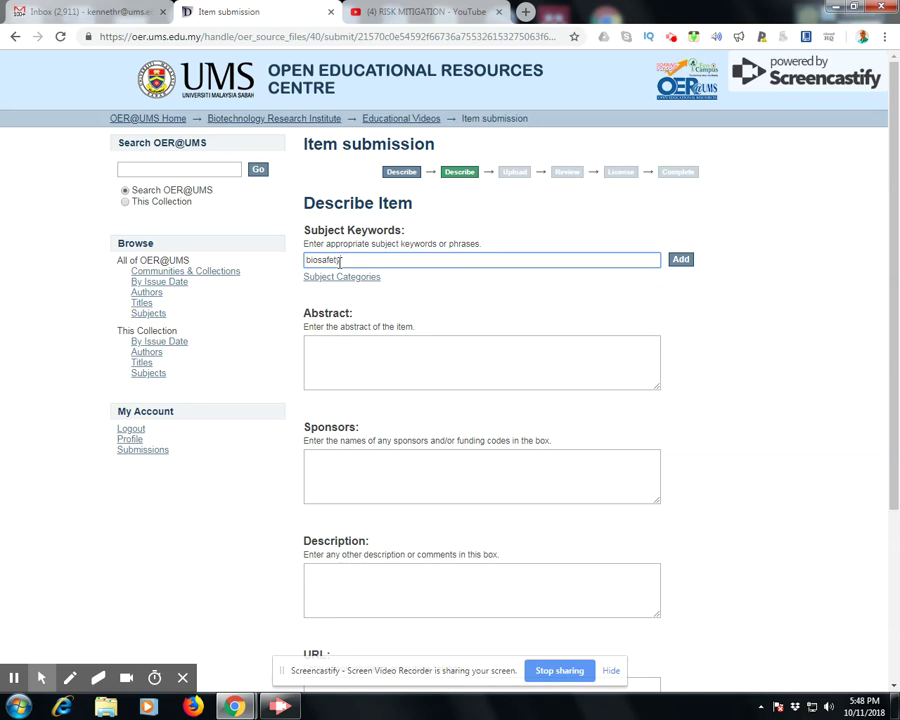
{"action": "type", "text": "biosafety biorisk management"}
{"action": "left_click", "coordinate": [393, 363]}
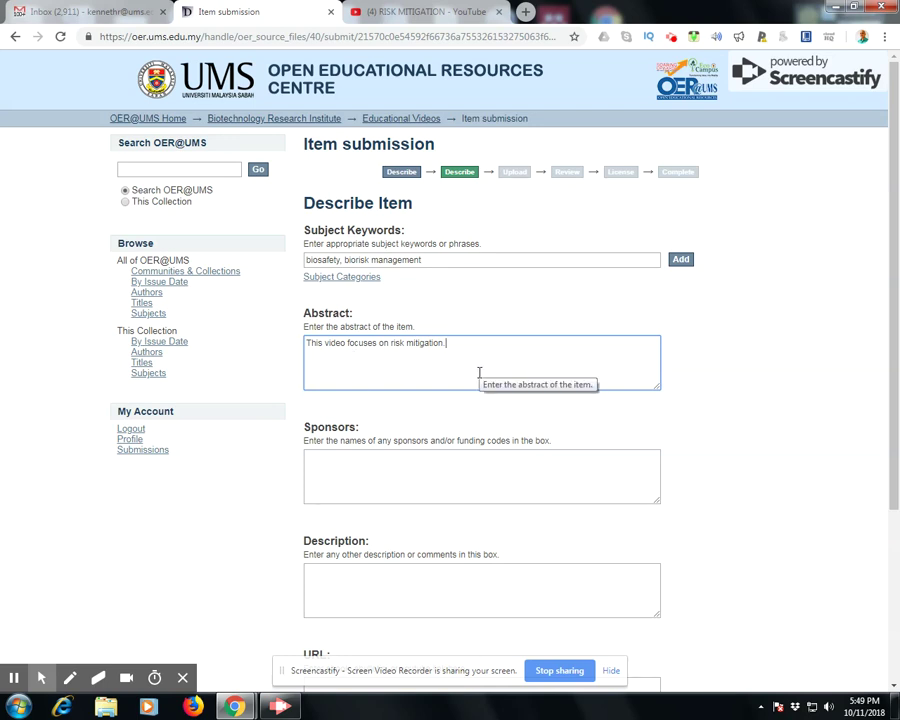
{"action": "scroll", "coordinate": [447, 415], "scroll_direction": "down", "scroll_amount": 1}
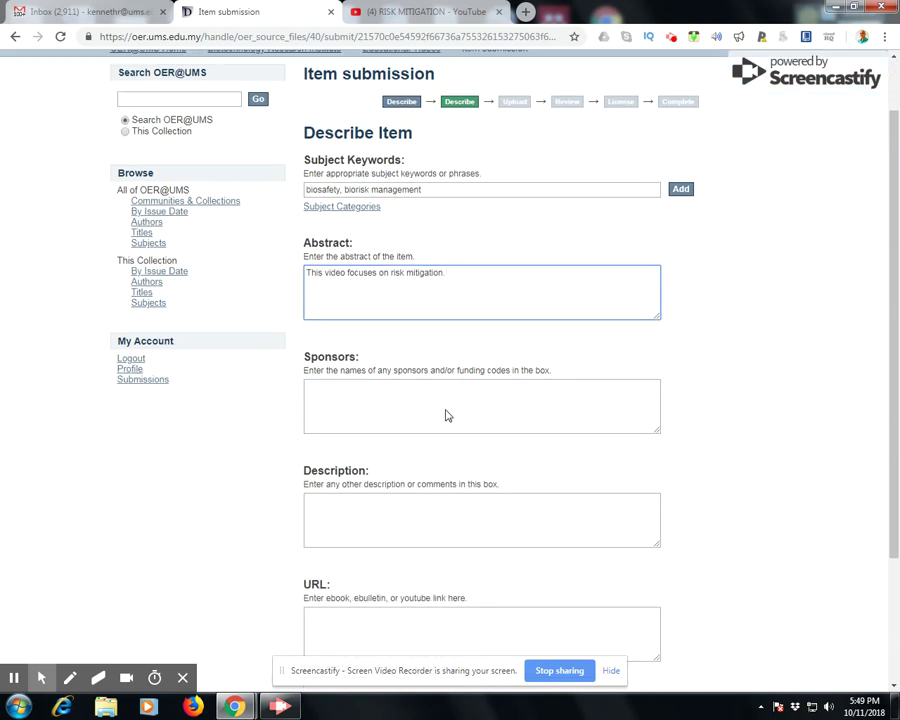
Pass through the Sponsors and Description fields, then switch to the RISK MITIGATION YouTube video
{"action": "left_click", "coordinate": [389, 397]}
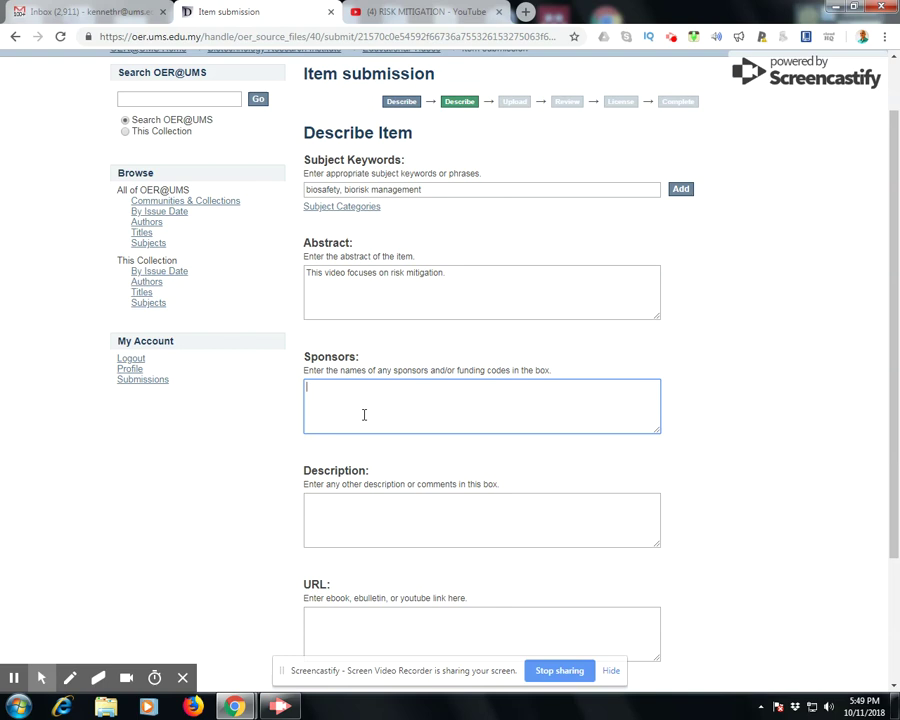
{"action": "scroll", "coordinate": [362, 412], "scroll_direction": "down", "scroll_amount": 1}
{"action": "left_click", "coordinate": [355, 458]}
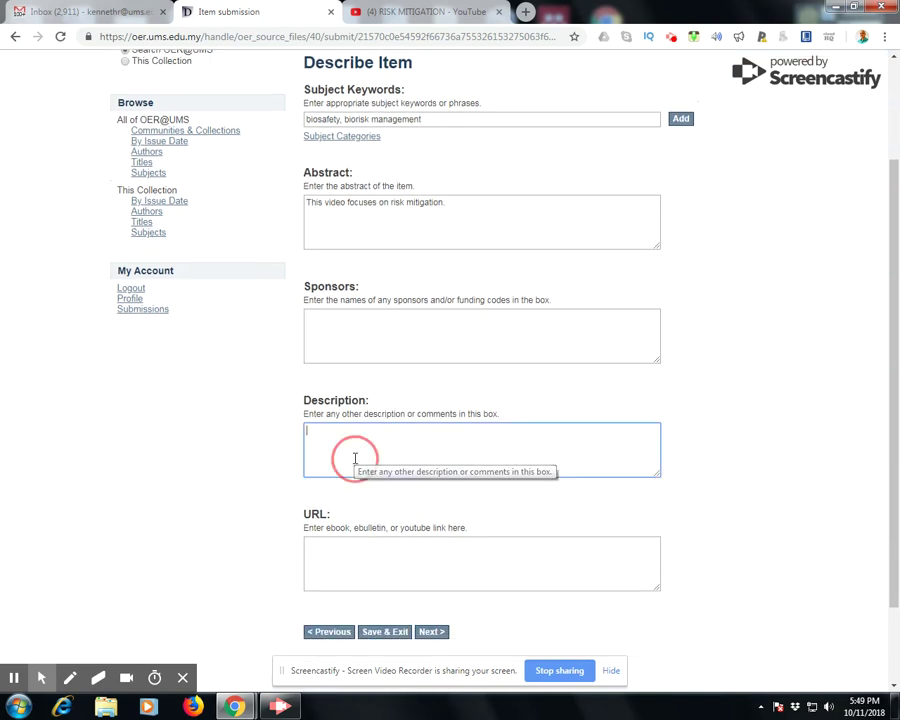
{"action": "scroll", "coordinate": [358, 447], "scroll_direction": "down", "scroll_amount": 1}
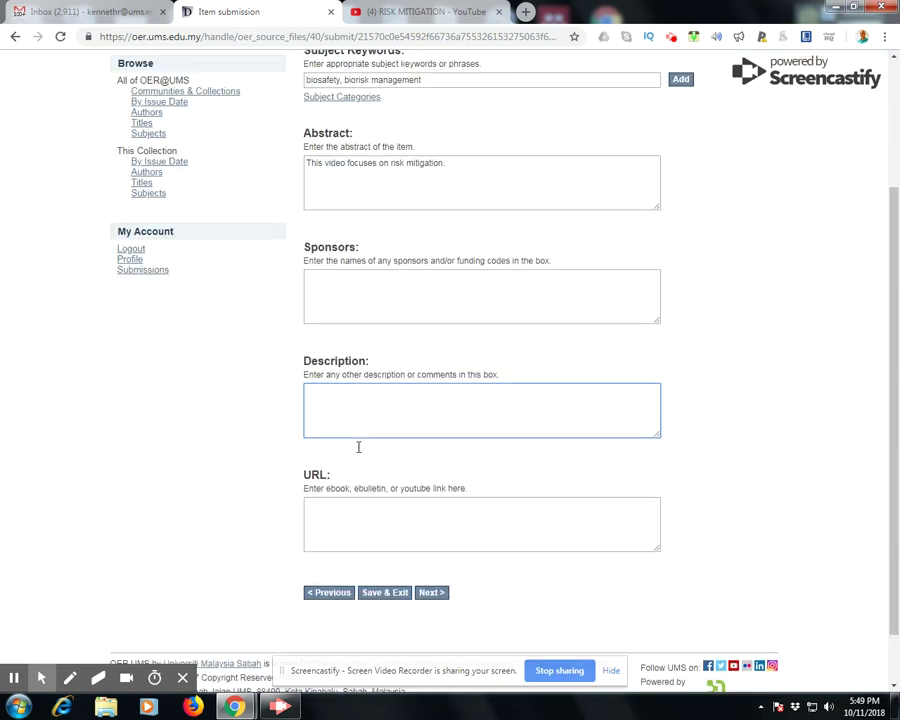
{"action": "left_click", "coordinate": [410, 11]}
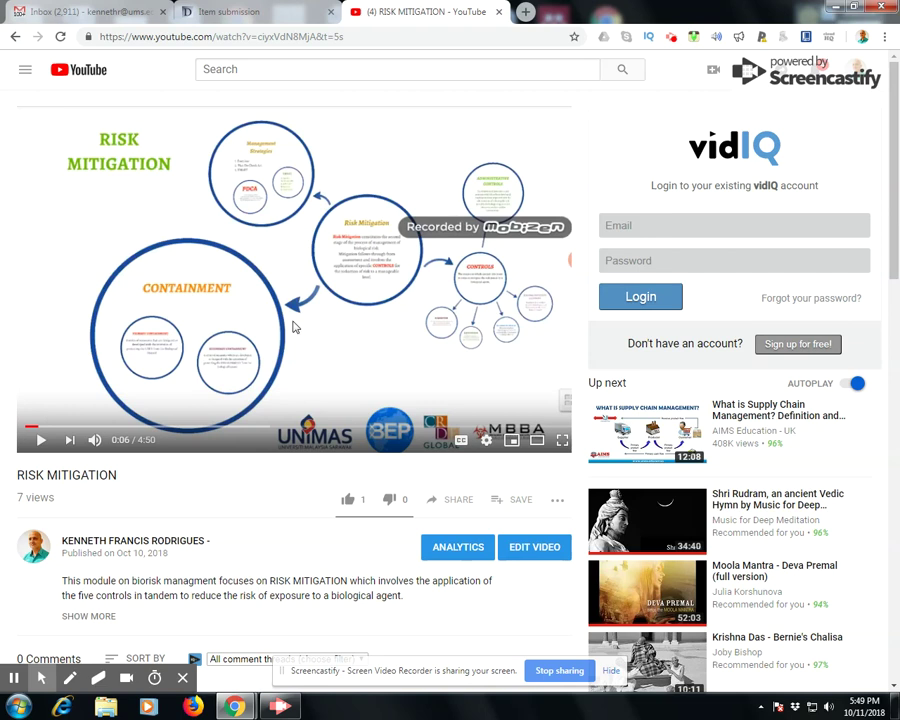
Copy the RISK MITIGATION video's youtu.be share link and return to the submission form
{"action": "left_click", "coordinate": [458, 502]}
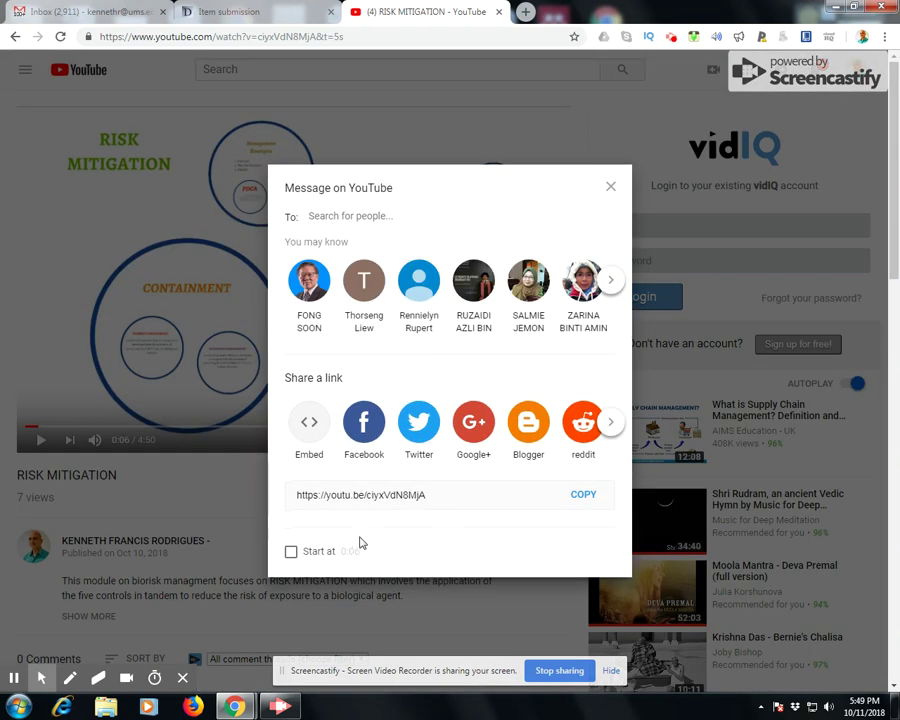
{"action": "left_click", "coordinate": [588, 496]}
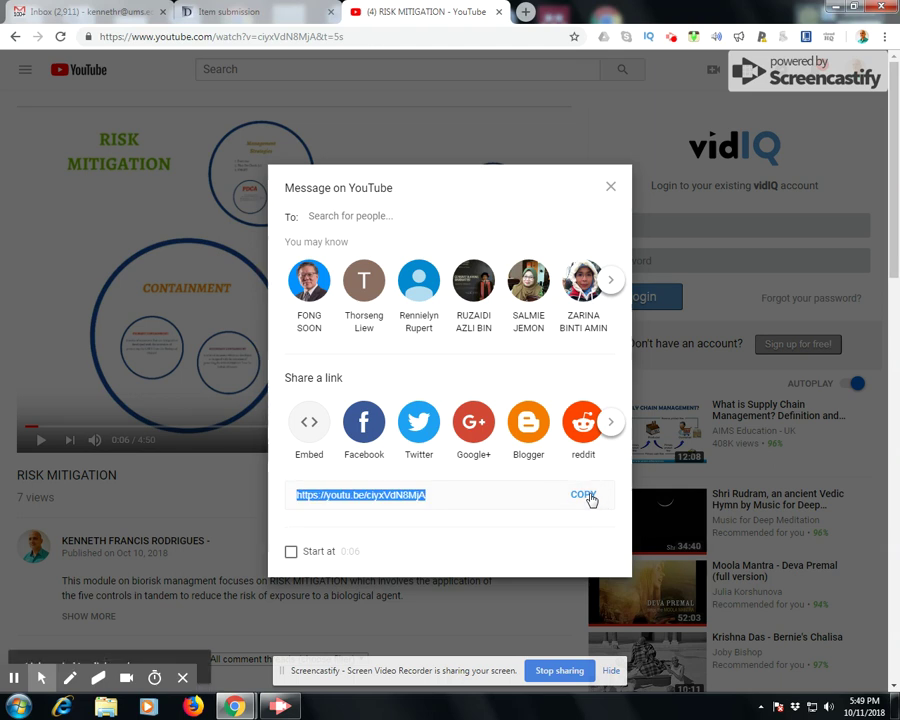
{"action": "left_click", "coordinate": [265, 12]}
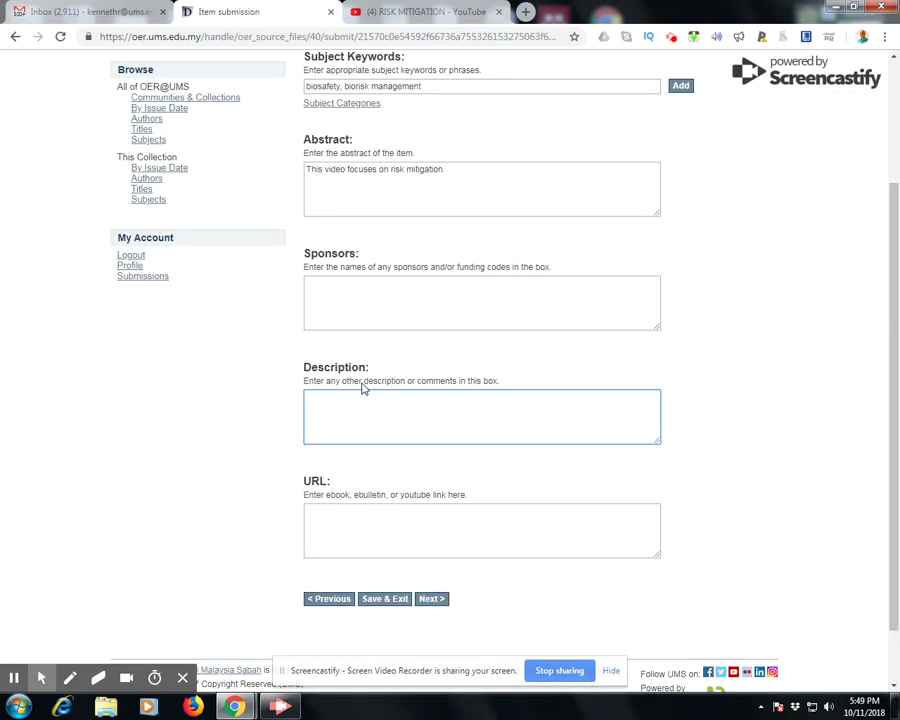
Paste the YouTube short link into the URL field and proceed to Upload File(s)
{"action": "left_click", "coordinate": [355, 519]}
{"action": "right_click", "coordinate": [355, 519]}
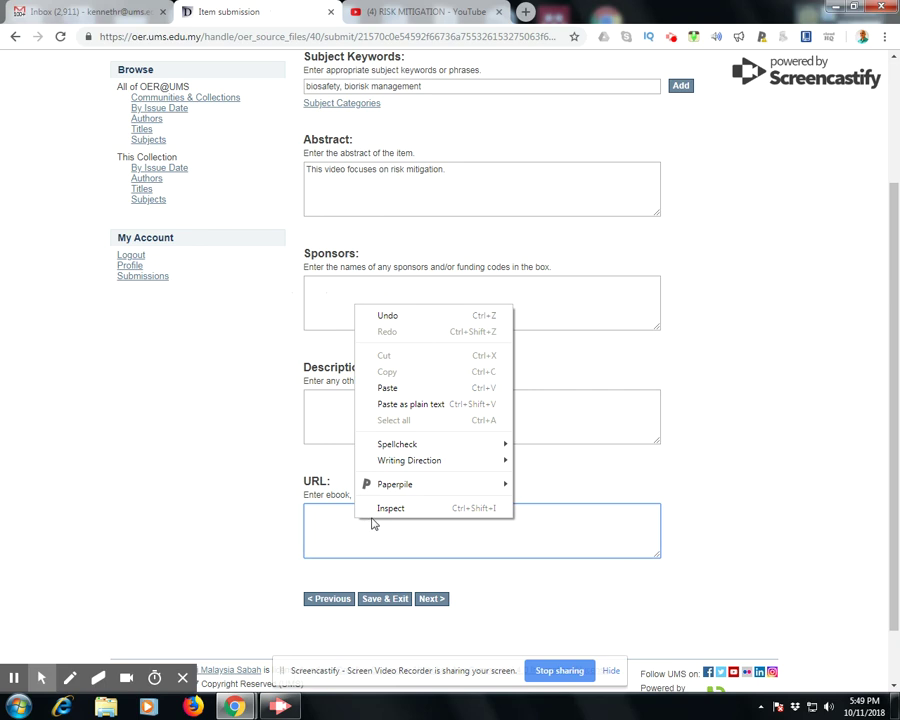
{"action": "left_click", "coordinate": [409, 390]}
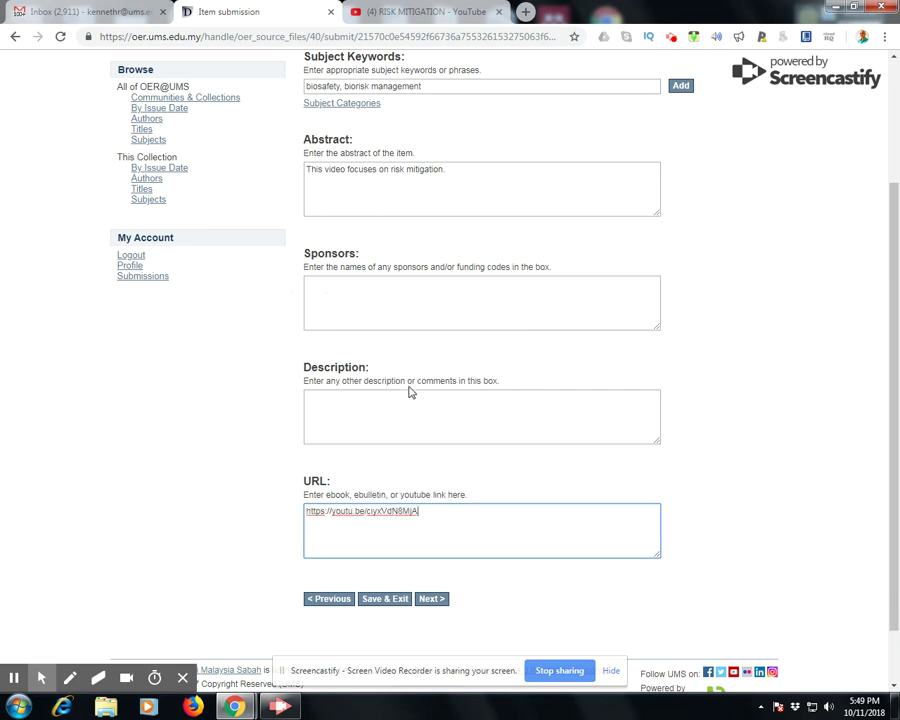
{"action": "left_click", "coordinate": [430, 599]}
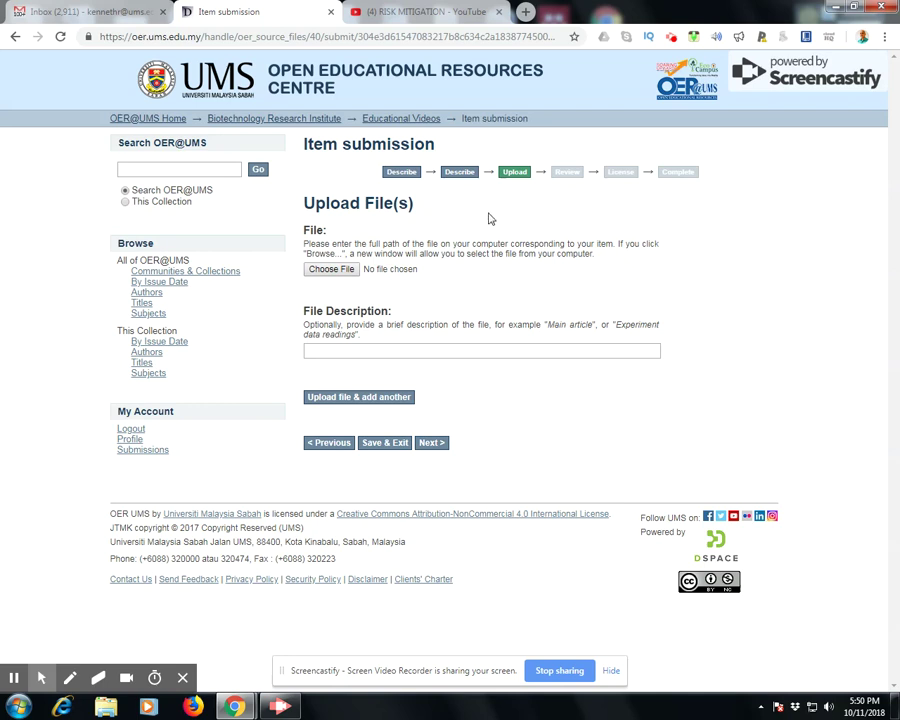
Upload RISK MITIGATION.jpg from the Desktop, described 'Thumbnail link to video', and proceed to review
{"action": "left_click", "coordinate": [327, 274]}
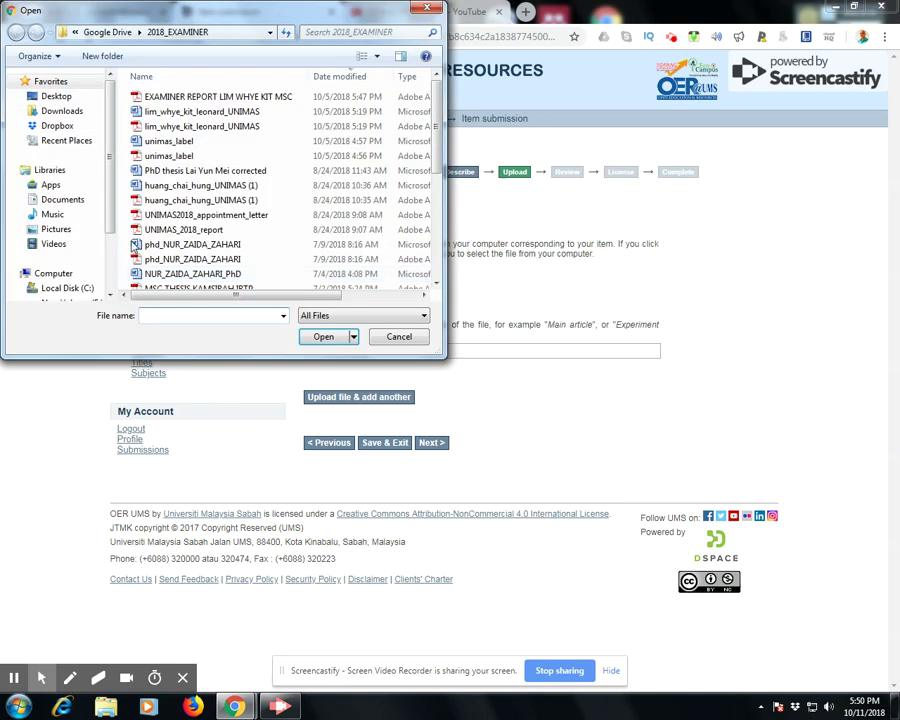
{"action": "left_click", "coordinate": [70, 97]}
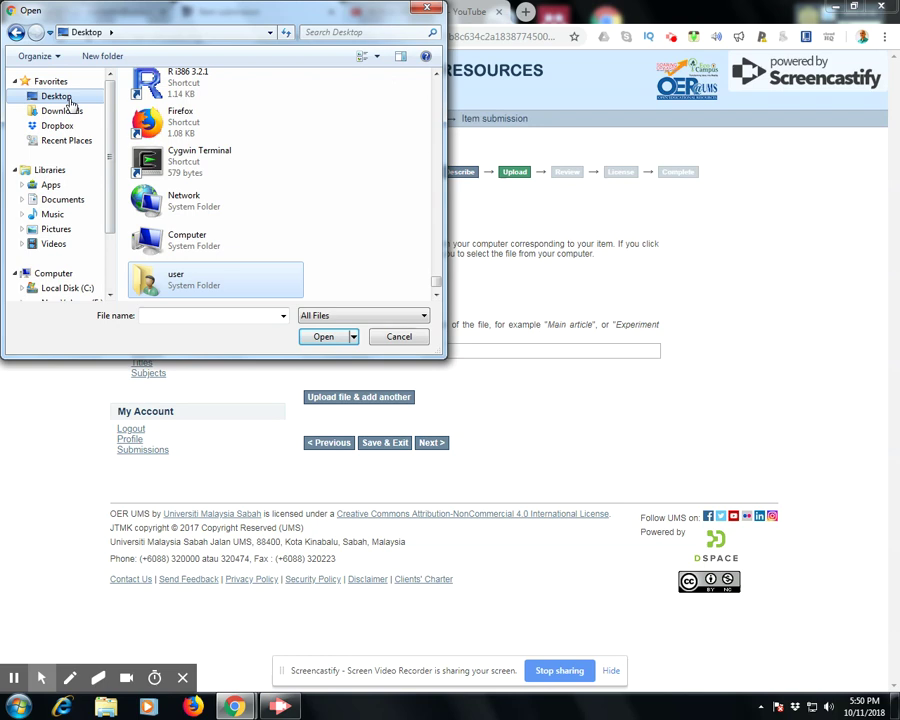
{"action": "left_click_drag", "start_coordinate": [436, 283], "coordinate": [436, 84]}
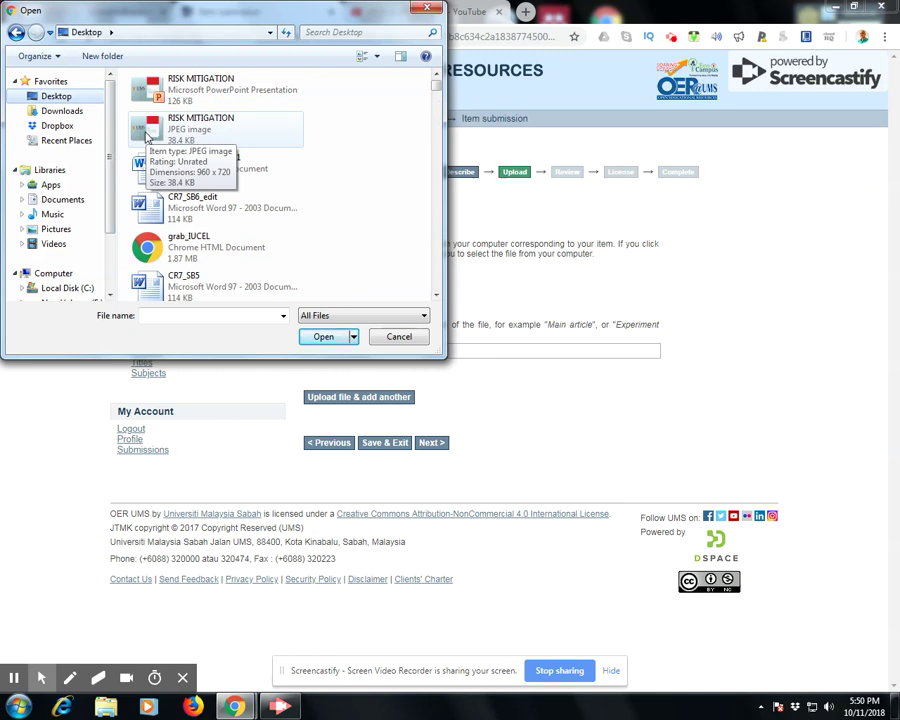
{"action": "left_click", "coordinate": [147, 130]}
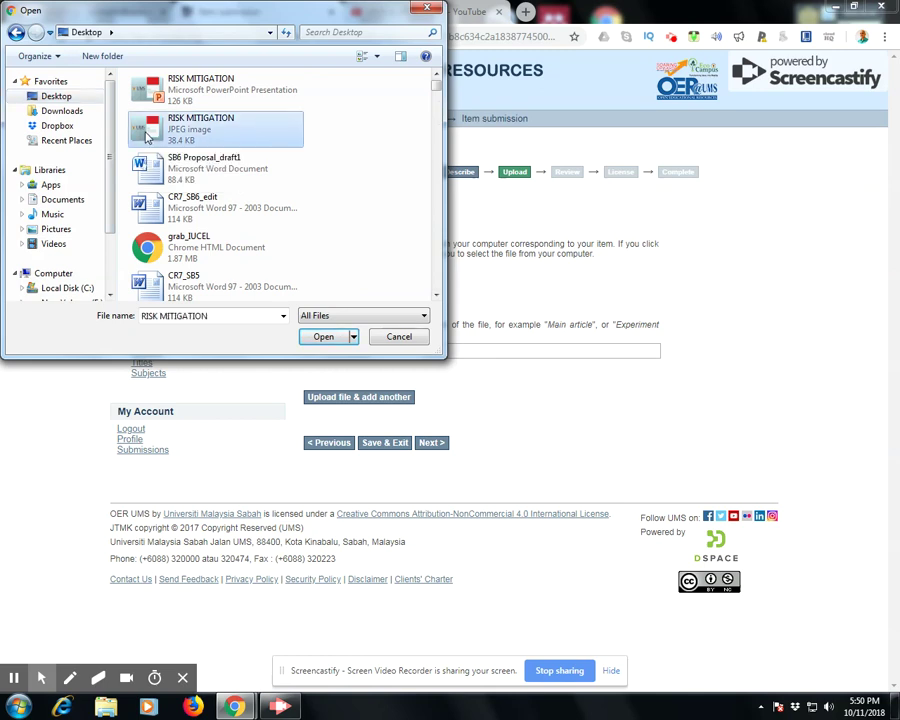
{"action": "left_click", "coordinate": [322, 337]}
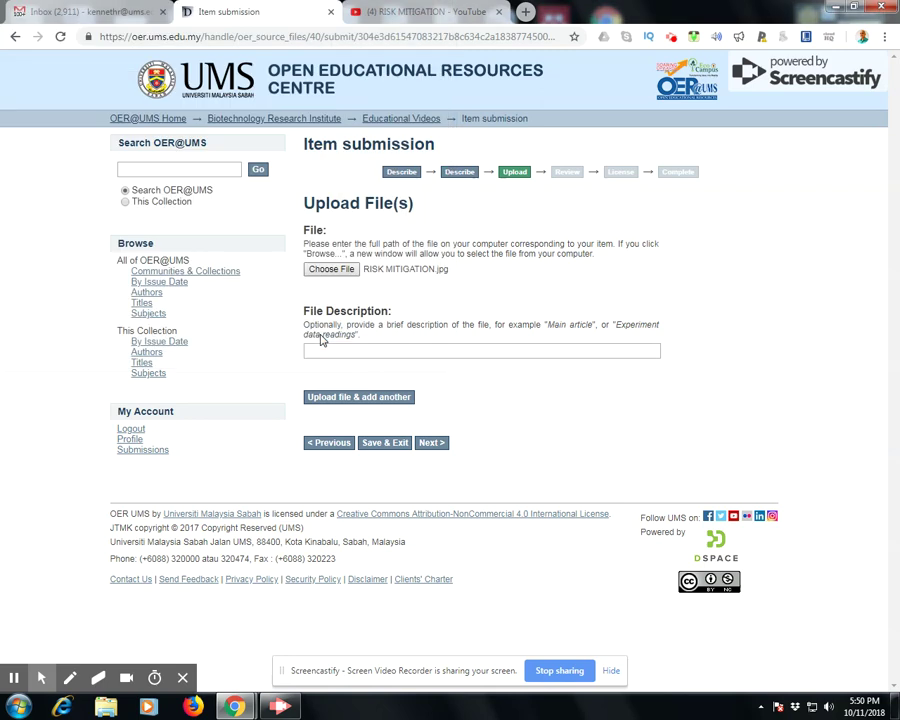
{"action": "left_click", "coordinate": [323, 349]}
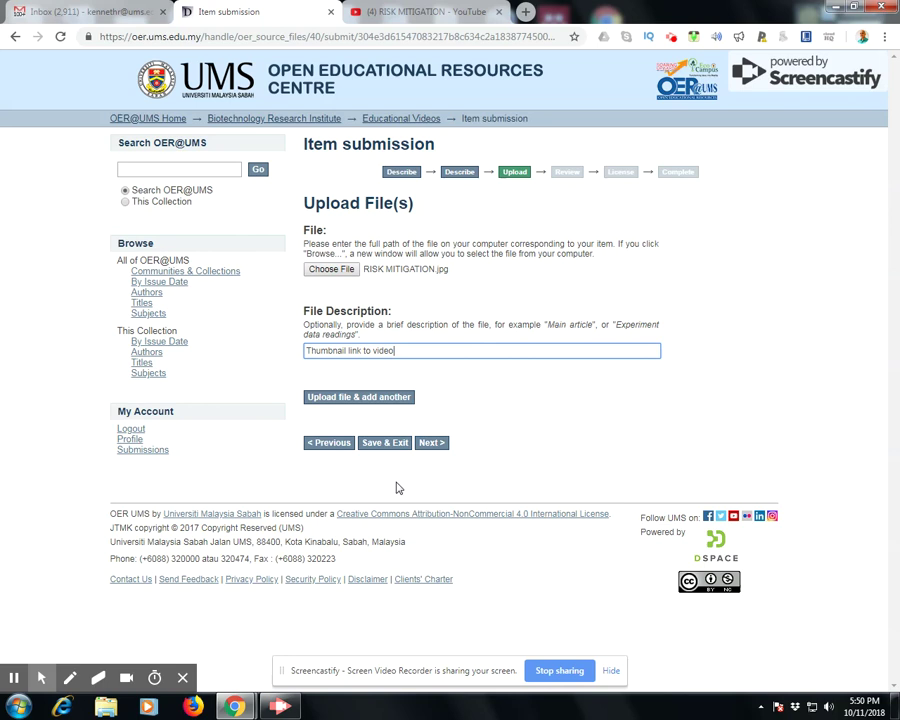
{"action": "left_click", "coordinate": [428, 443]}
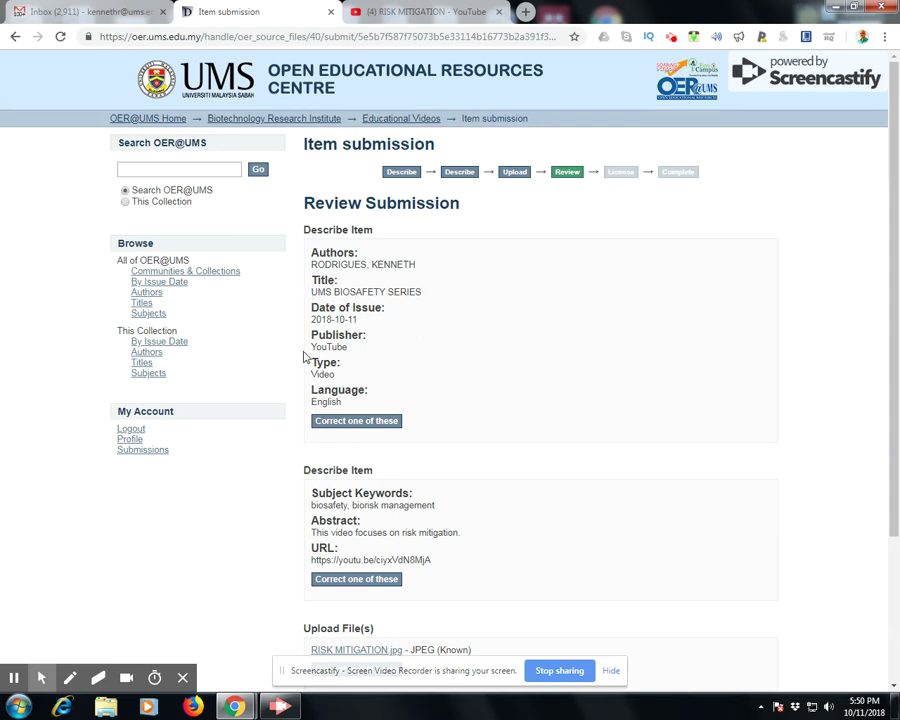
Scroll through the UMS BIOSAFETY SERIES review summary and proceed to the Distribution License step
{"action": "scroll", "coordinate": [422, 343], "scroll_direction": "down", "scroll_amount": 3}
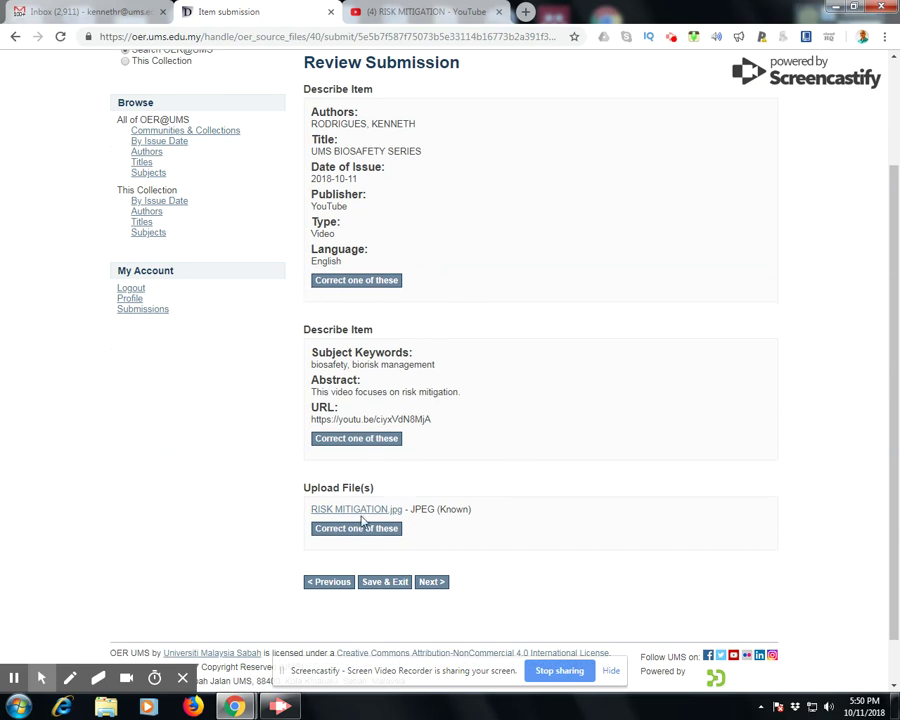
{"action": "scroll", "coordinate": [500, 475], "scroll_direction": "down", "scroll_amount": 1}
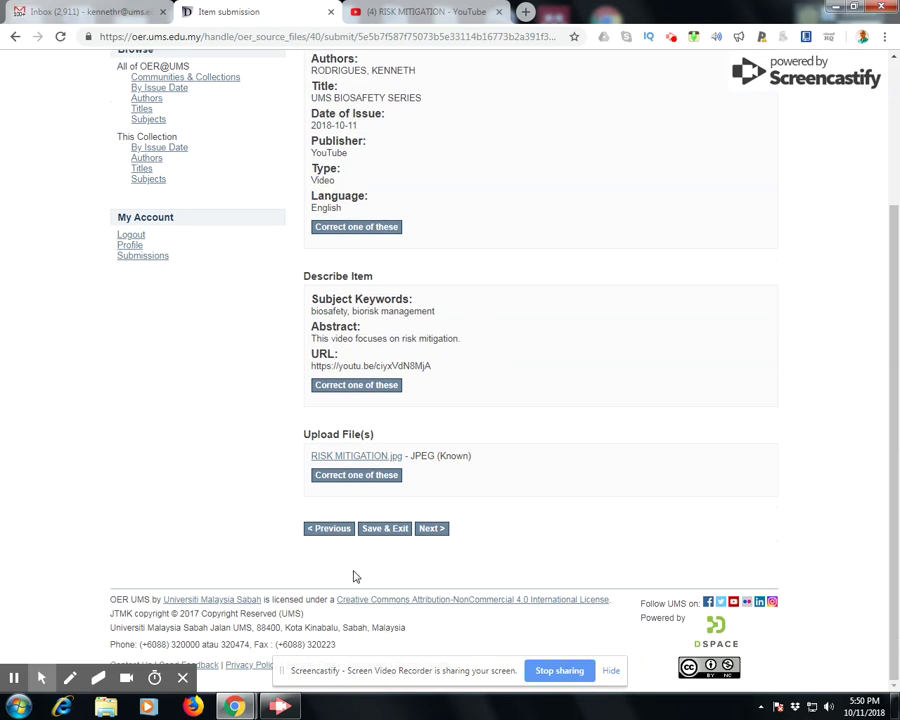
{"action": "left_click", "coordinate": [429, 529]}
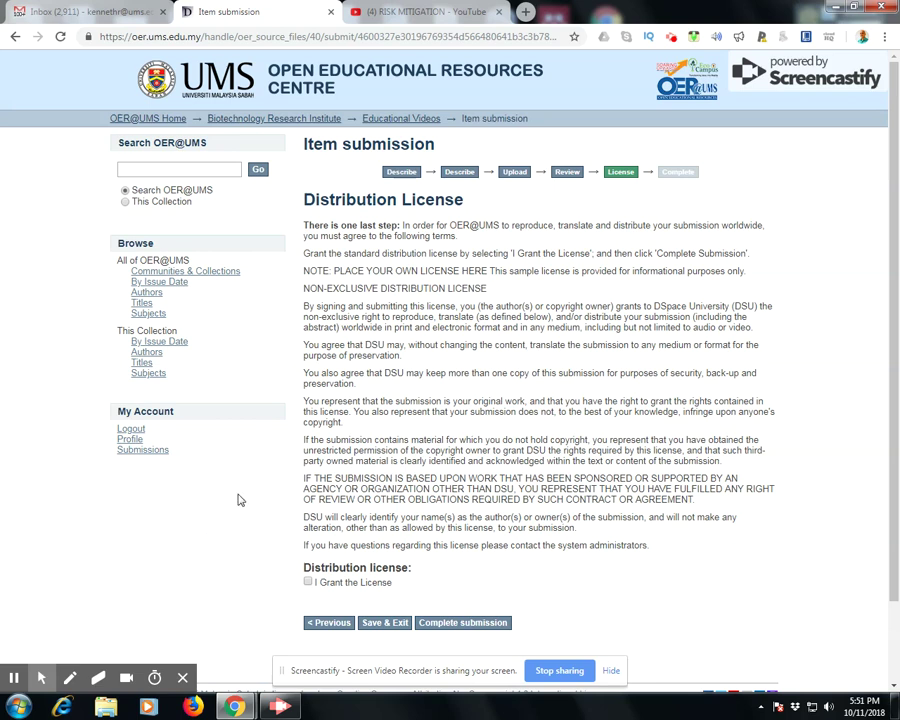
Accept the distribution license and complete the UMS BIOSAFETY SERIES submission
{"action": "scroll", "coordinate": [240, 528], "scroll_direction": "down", "scroll_amount": 1}
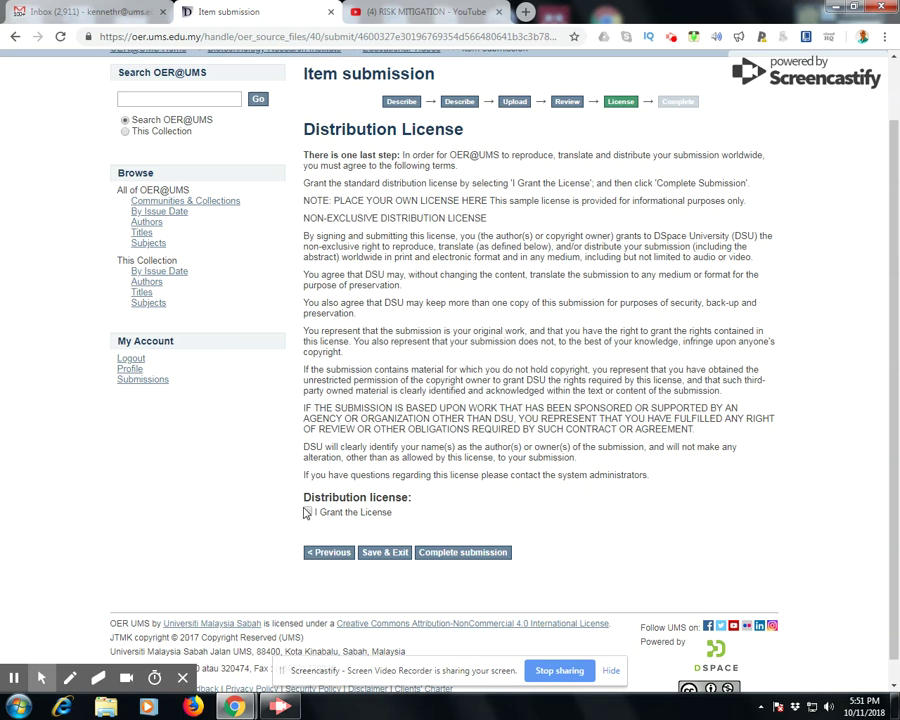
{"action": "left_click", "coordinate": [308, 512]}
{"action": "left_click", "coordinate": [466, 553]}
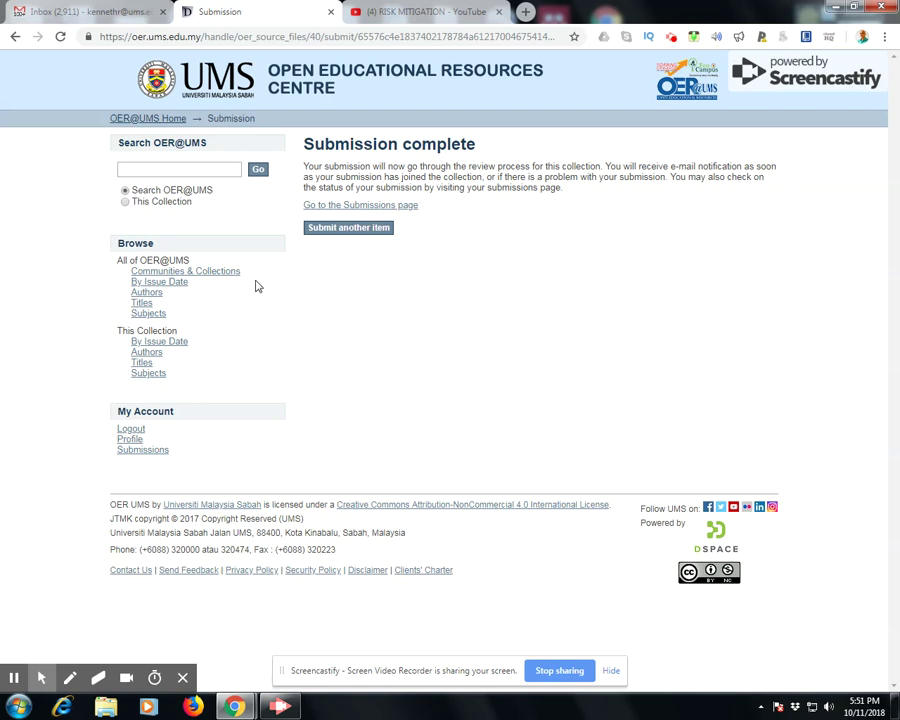
Confirm UMS BIOSAFETY SERIES is listed under Archived Submissions, then log out
{"action": "left_click", "coordinate": [401, 207]}
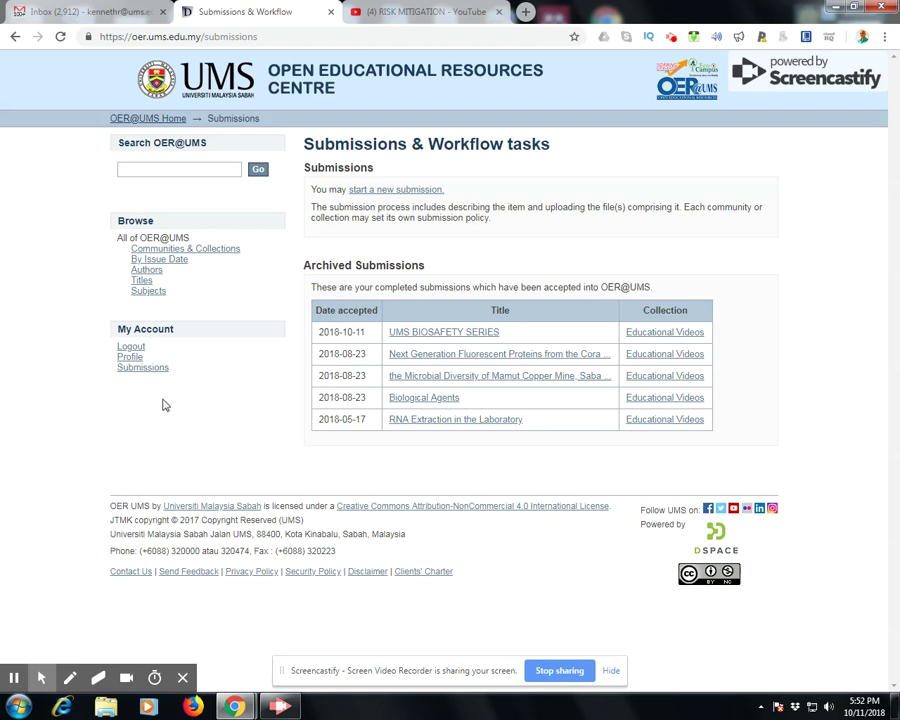
{"action": "left_click", "coordinate": [130, 346]}
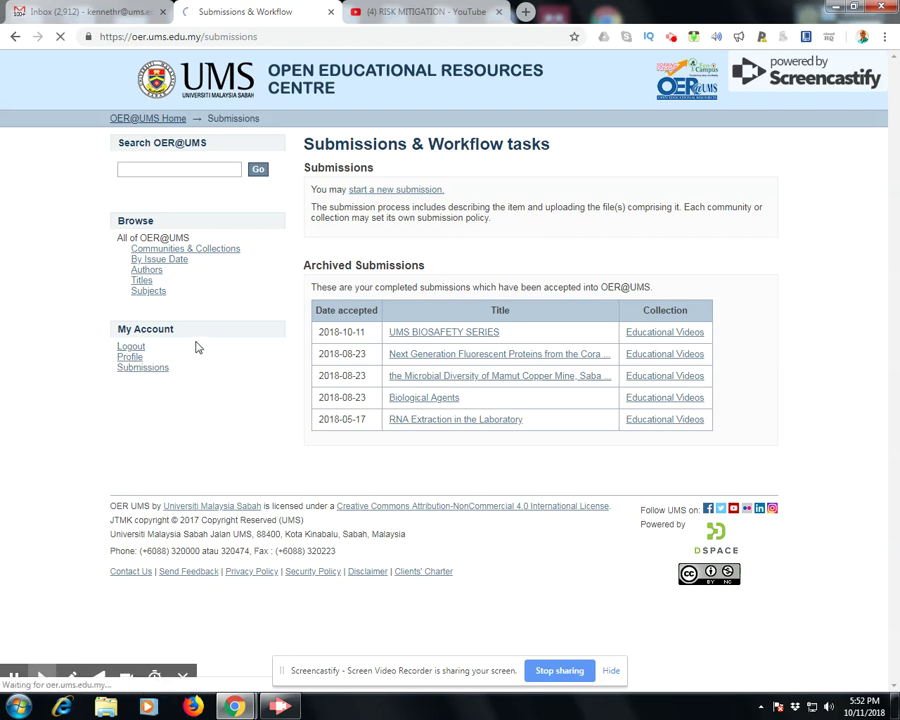